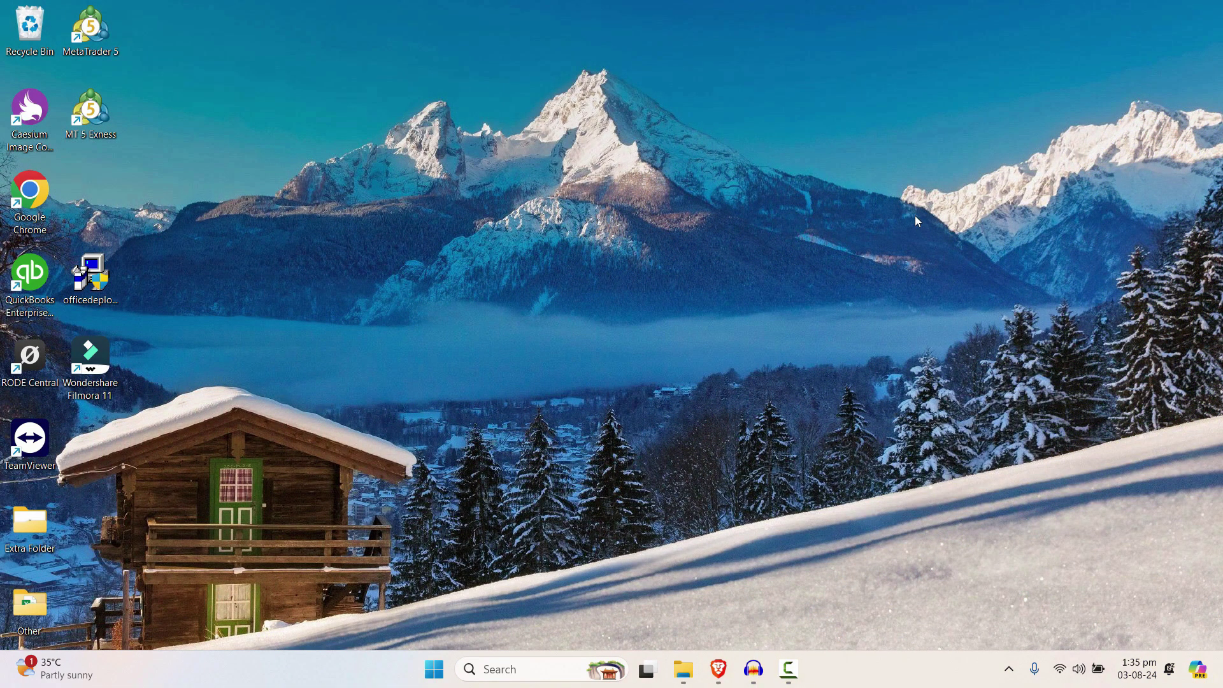
Step: Bring the Brave window showing the Gmail inbox to the front
key("alt+Tab")
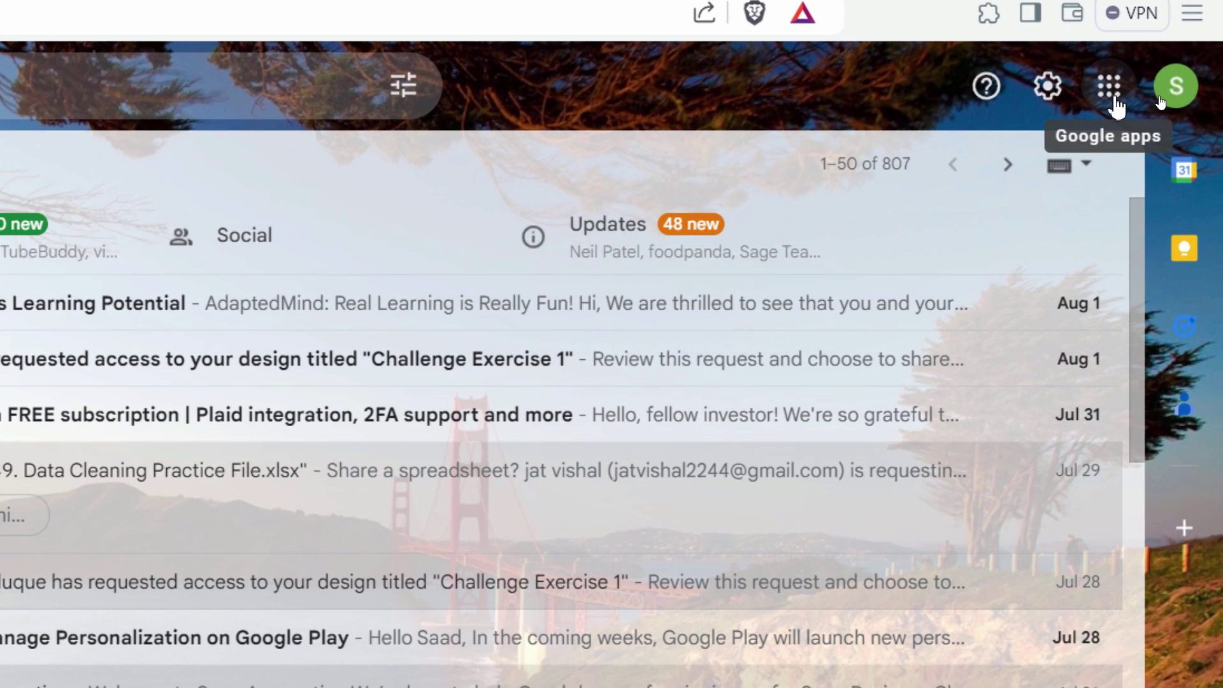
Step: Open the Google Account home page from Gmail's apps grid in a new tab
left_click(1110, 95)
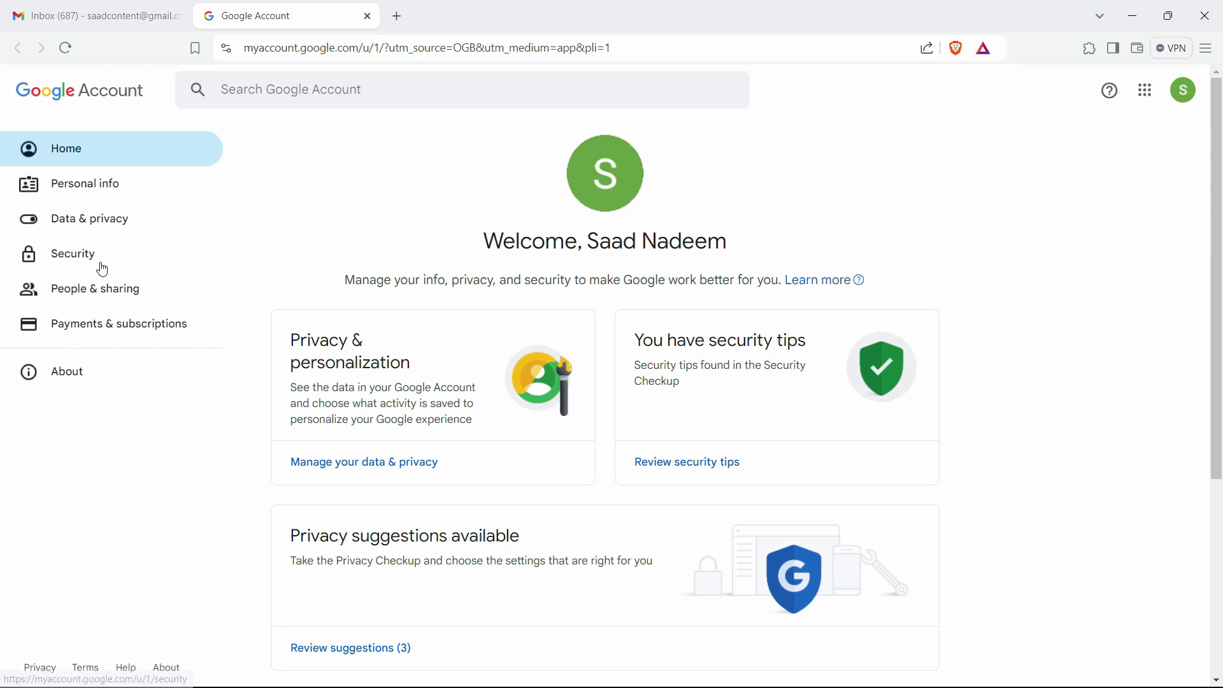
Step: Open 2-Step Verification under Security and verify identity with the Windows PIN
left_click(57, 258)
scroll(383, 399, "down", 3)
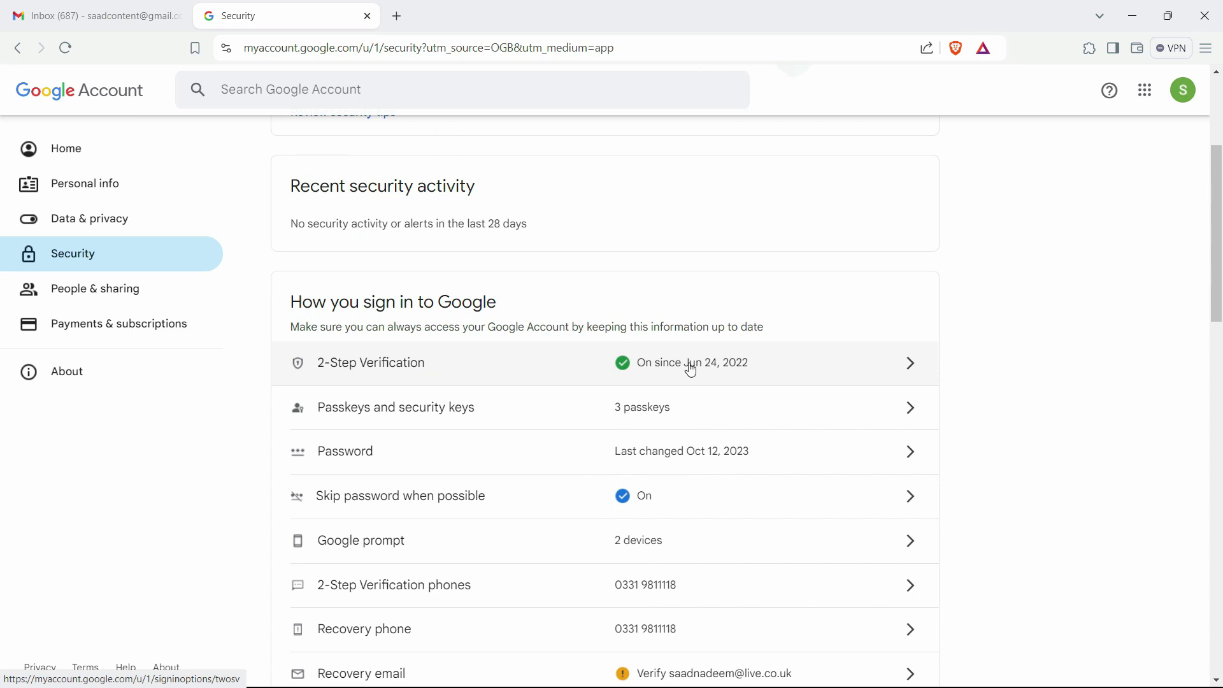
left_click(508, 385)
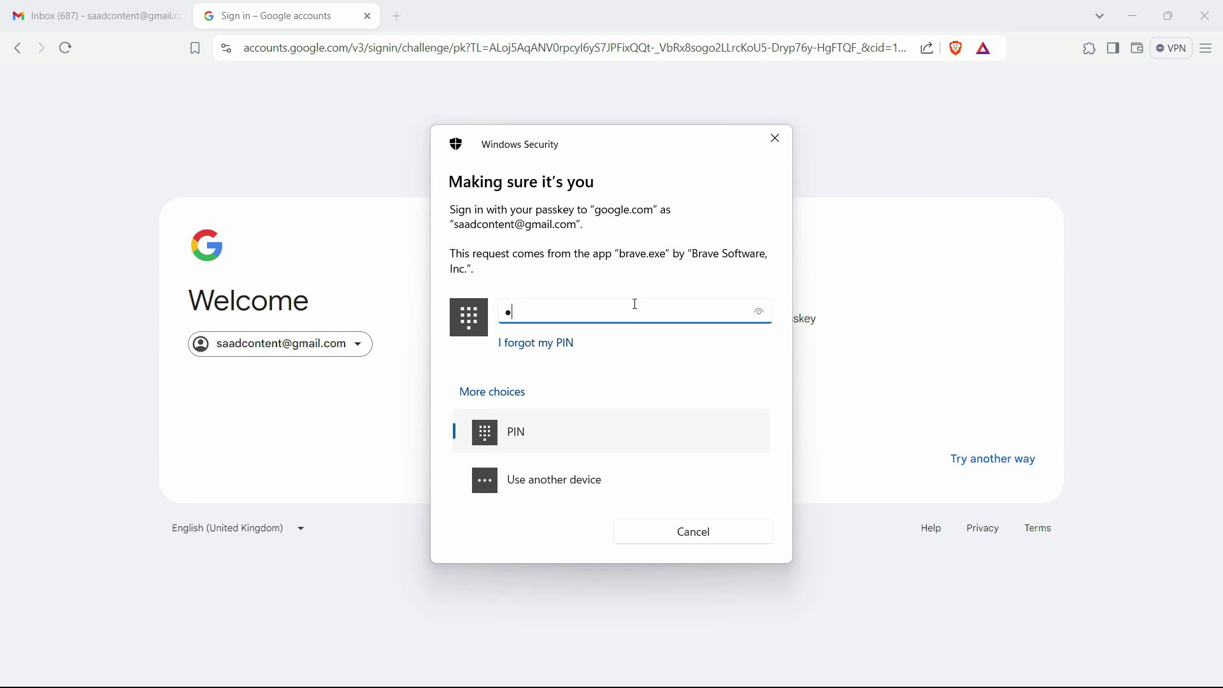
key("Return")
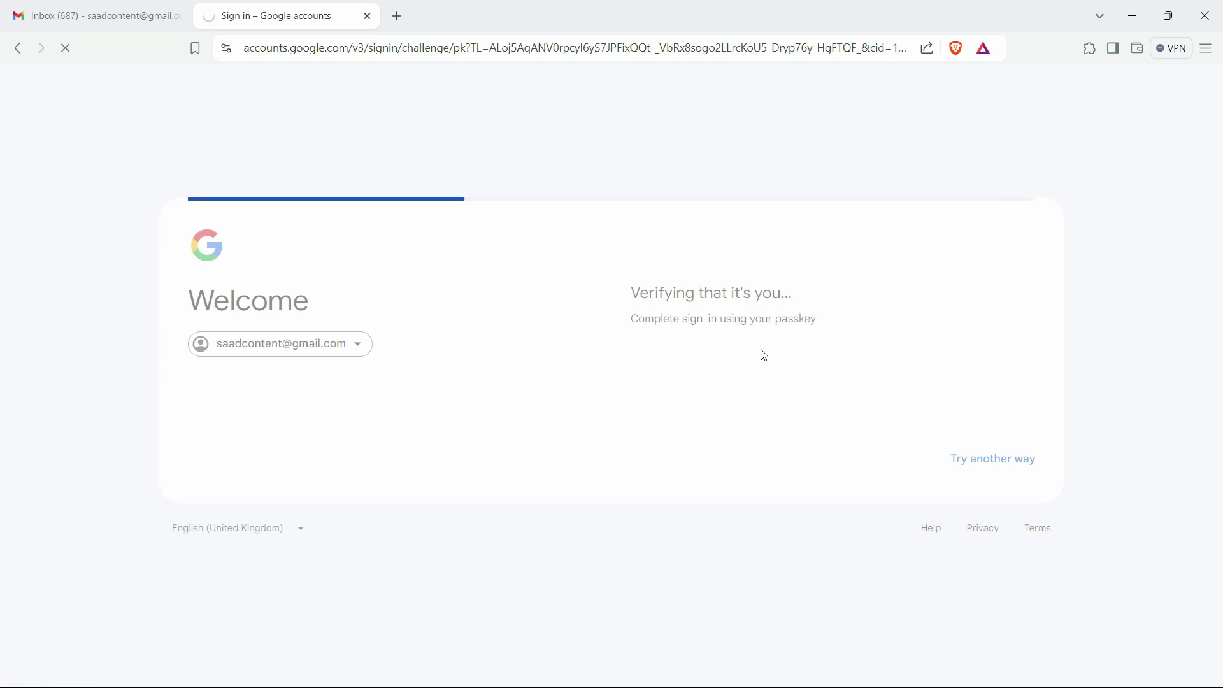
scroll(766, 350, "down", 3)
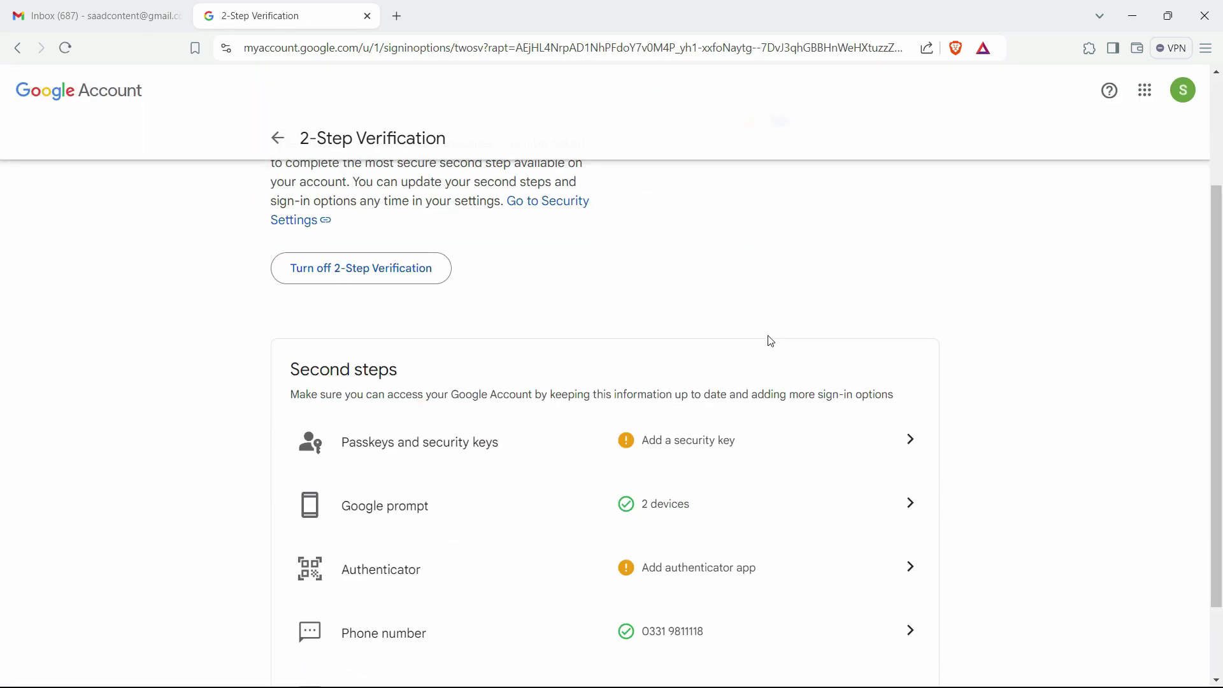
scroll(771, 341, "down", 1)
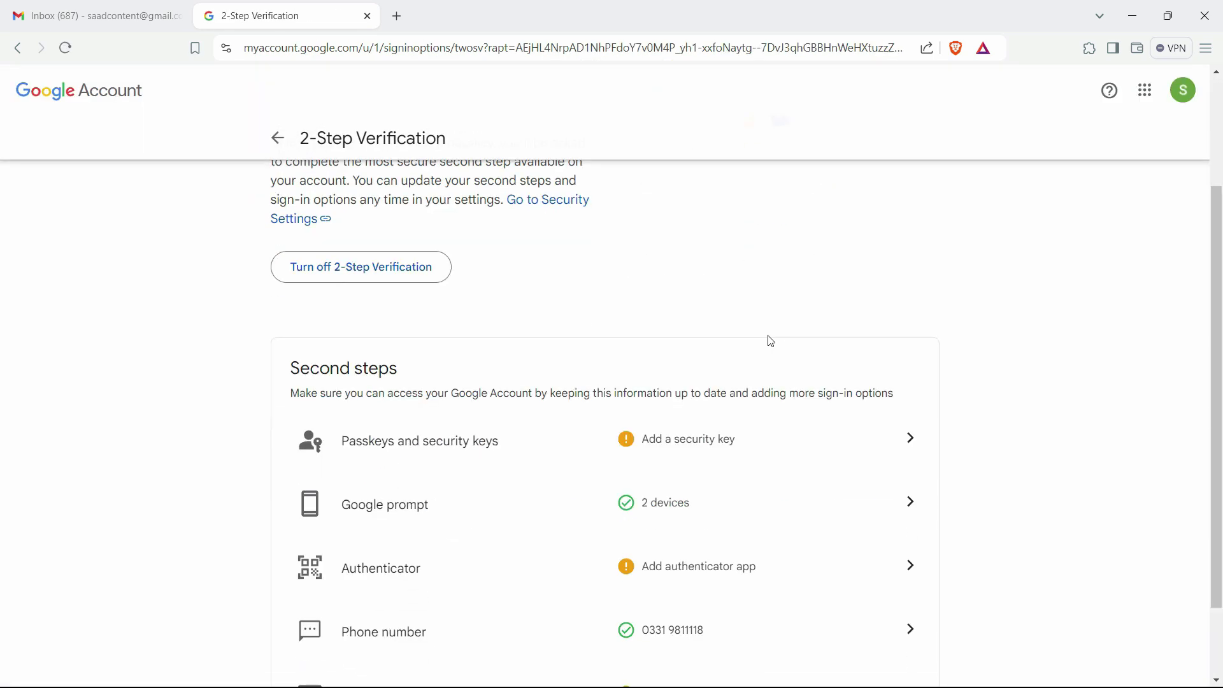
scroll(770, 338, "up", 3)
scroll(774, 339, "down", 4)
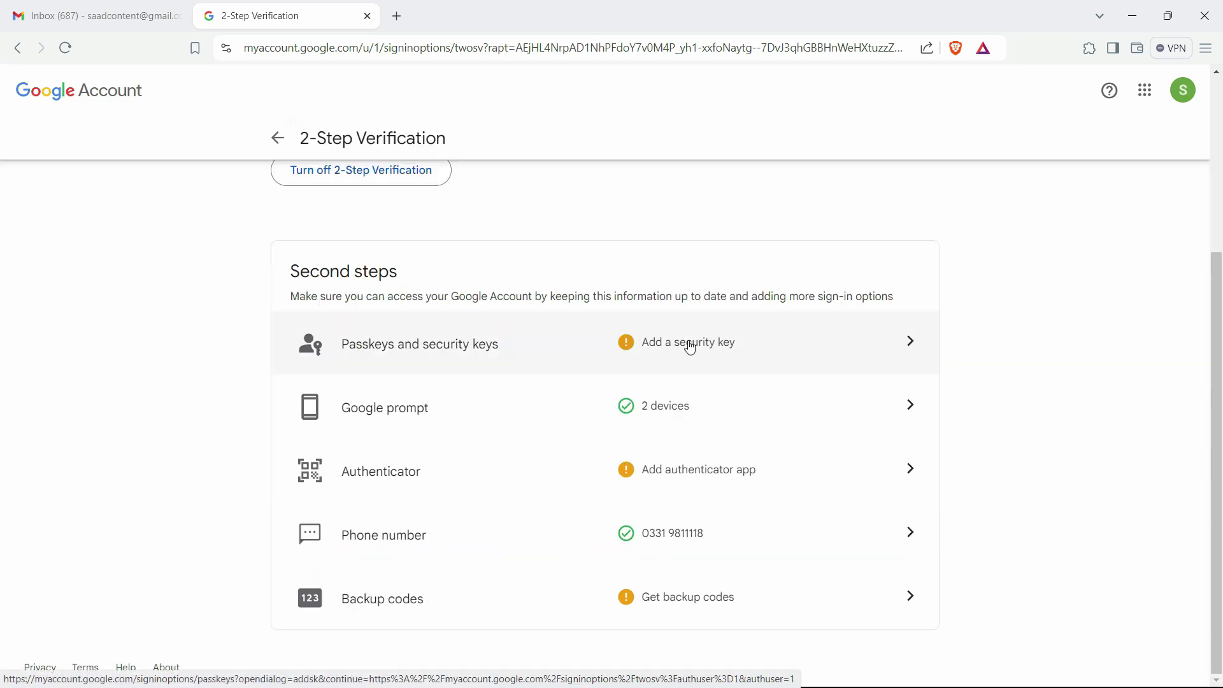
left_click(717, 356)
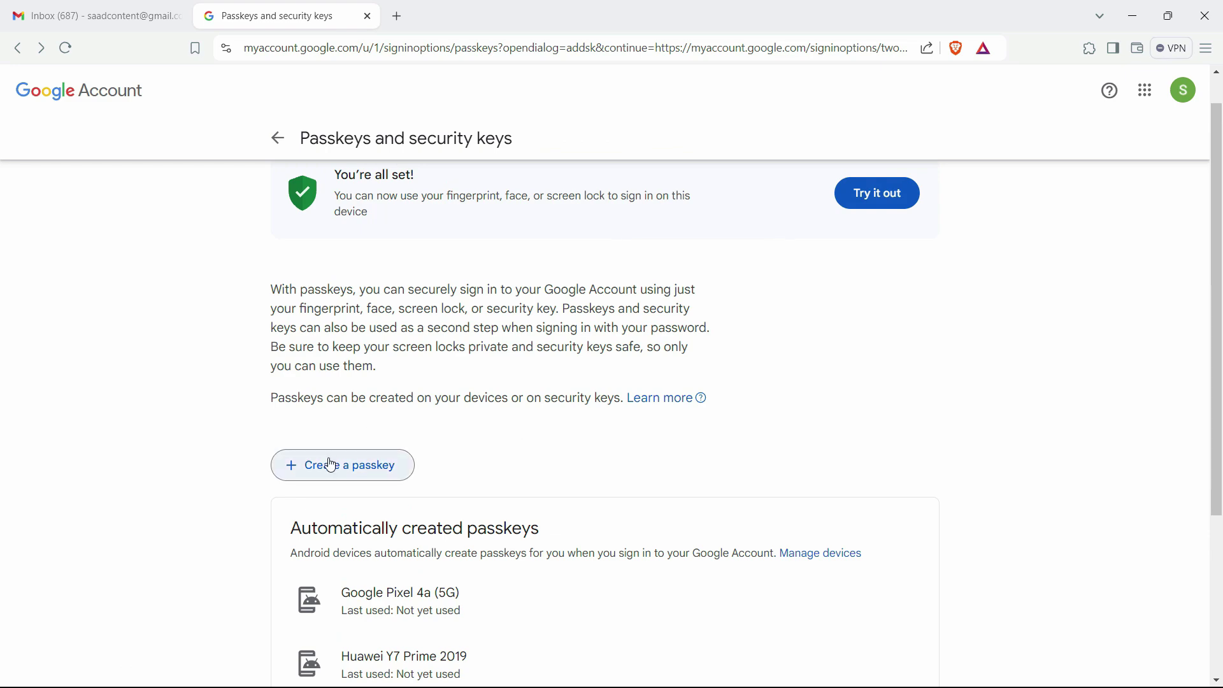
left_click(332, 465)
left_click(742, 542)
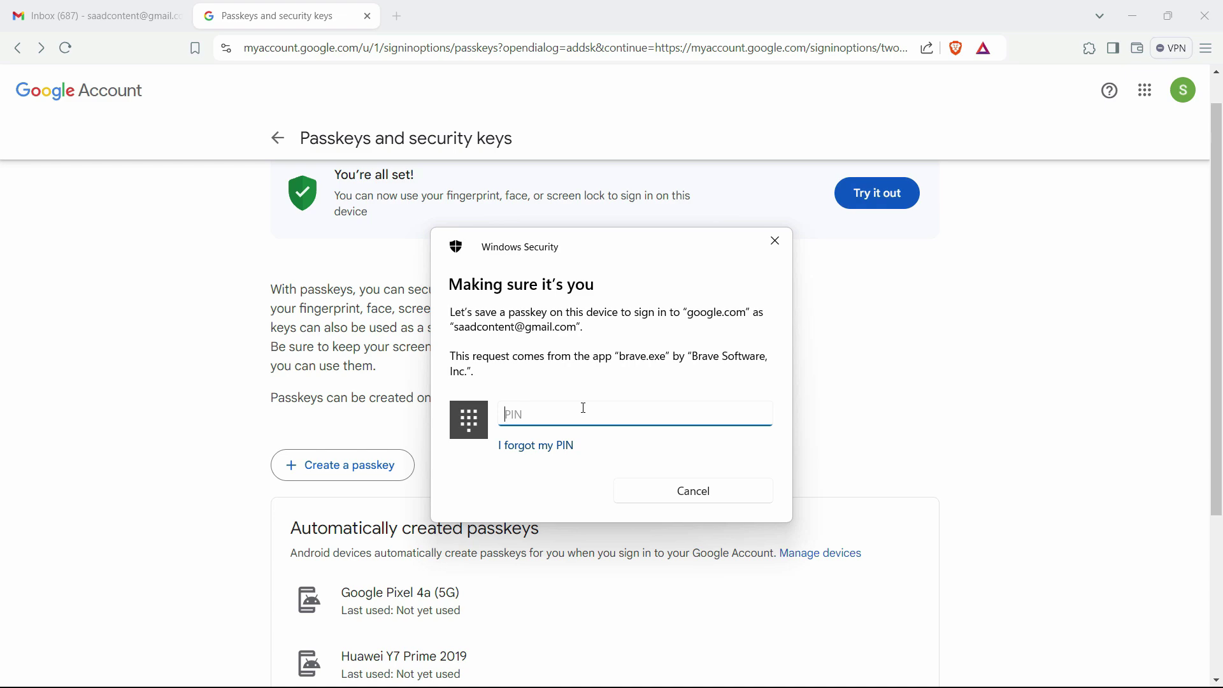
type("••")
key("Return")
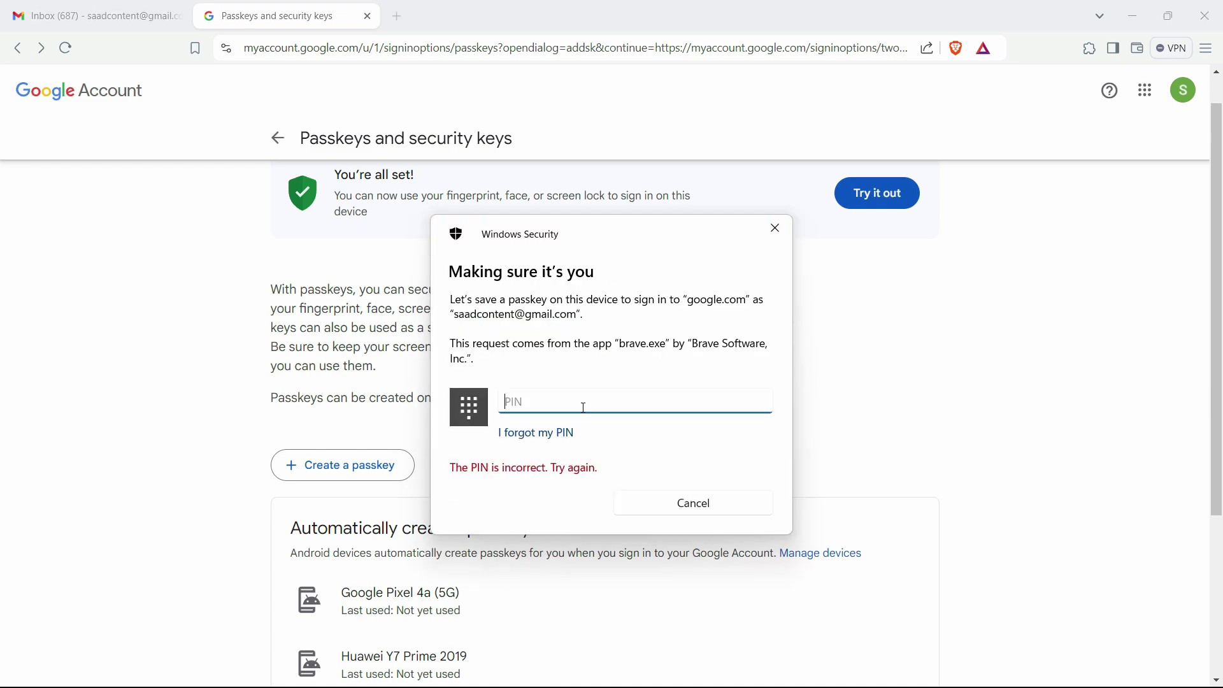
left_click(694, 504)
left_click(759, 513)
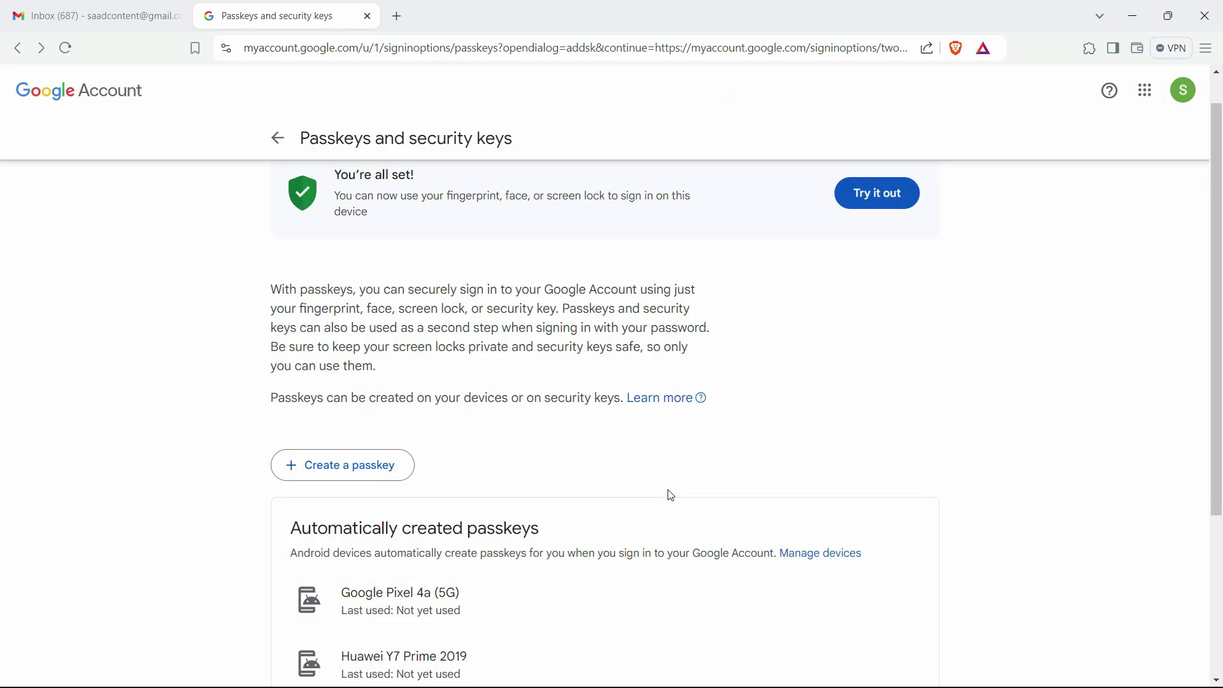
scroll(637, 408, "down", 2)
scroll(592, 328, "up", 3)
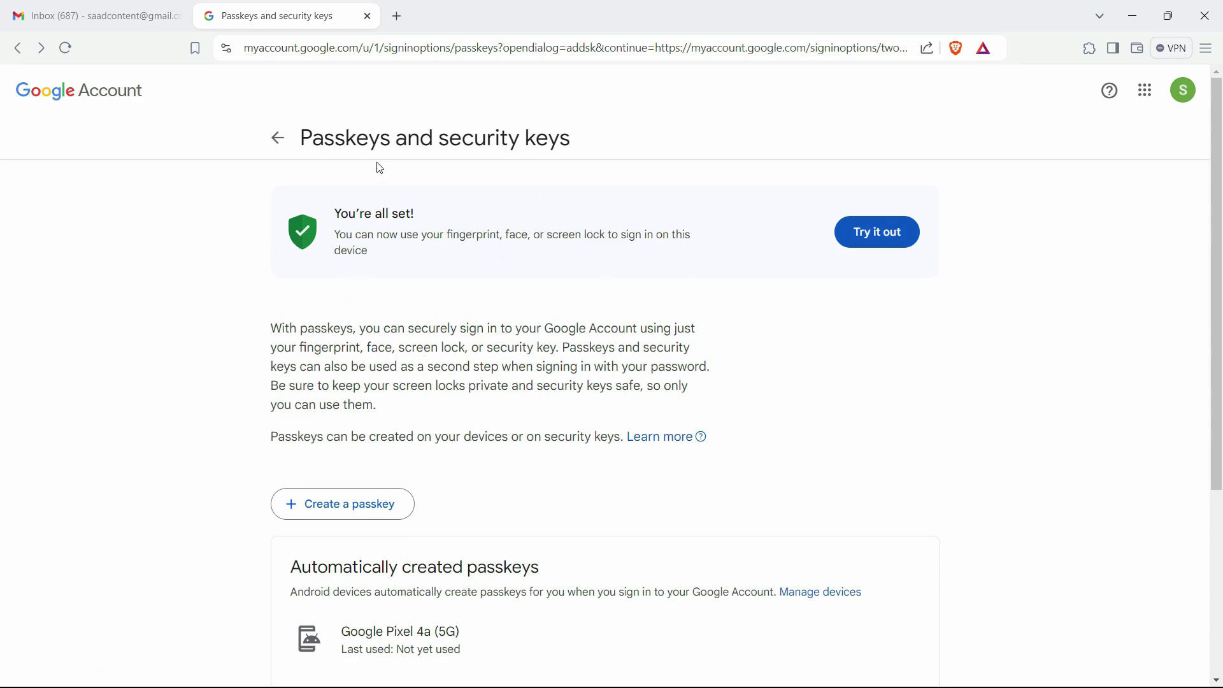
scroll(637, 459, "down", 4)
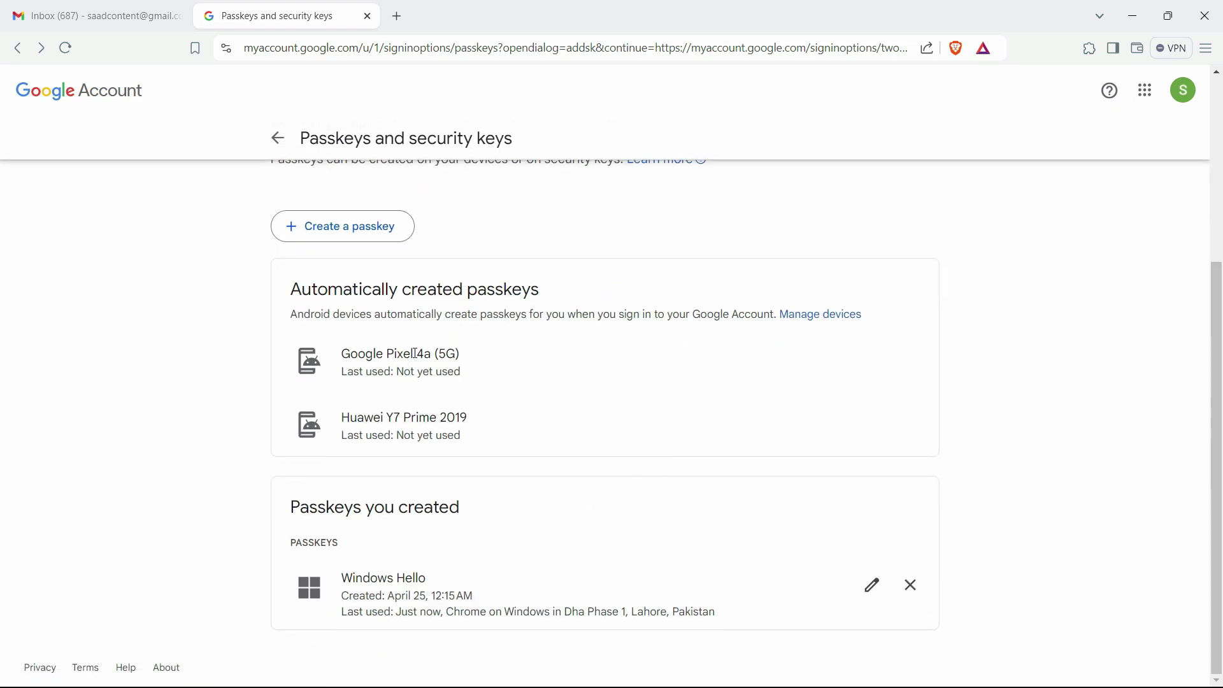
scroll(446, 376, "up", 4)
scroll(446, 427, "down", 4)
scroll(491, 427, "up", 4)
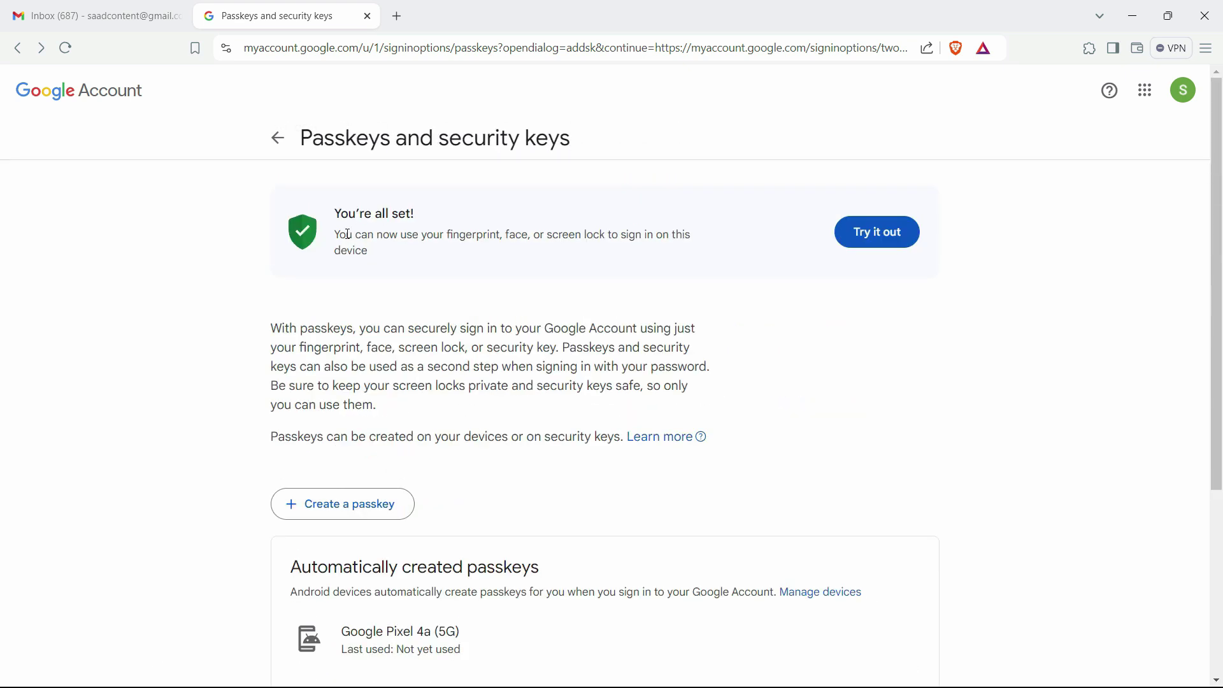
left_click(279, 139)
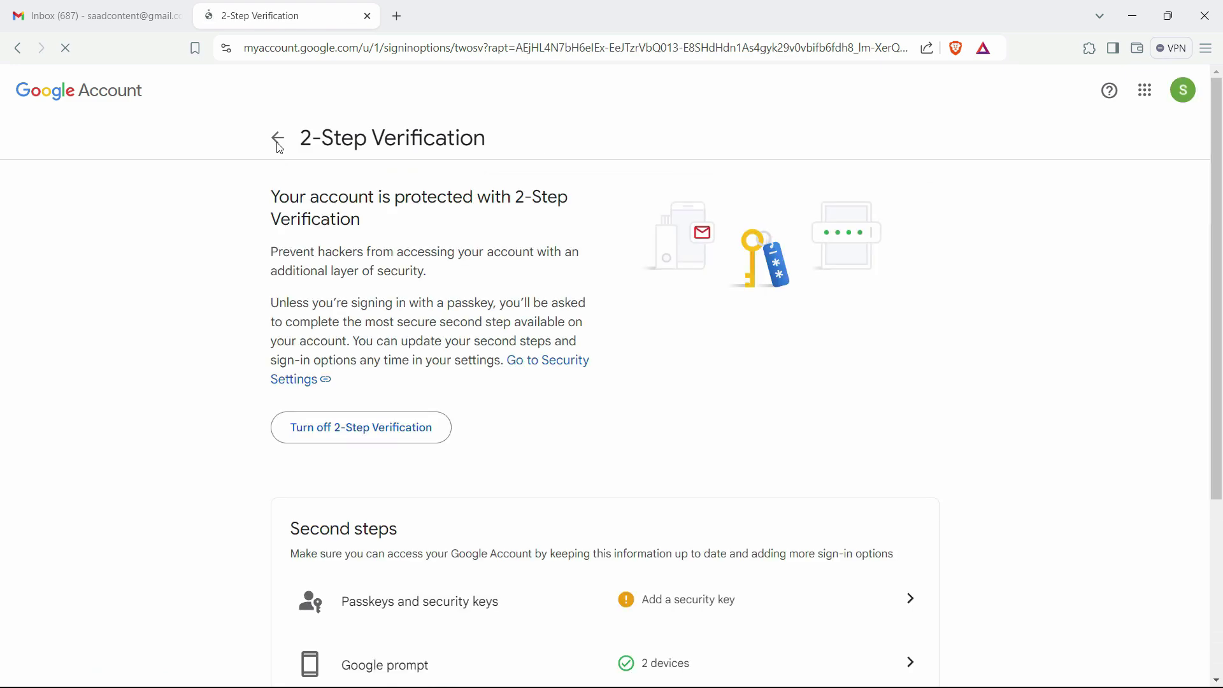
Step: Return to Security and confirm Skip password when possible is still on
left_click(280, 140)
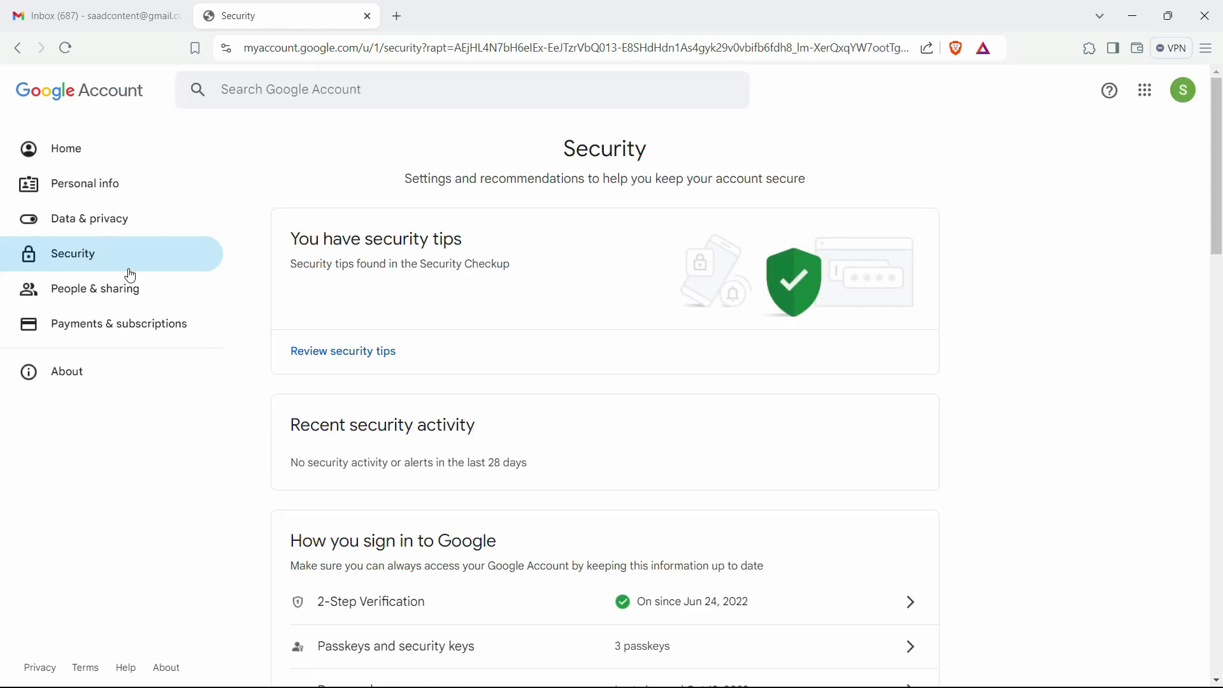
left_click(126, 257)
scroll(961, 275, "down", 3)
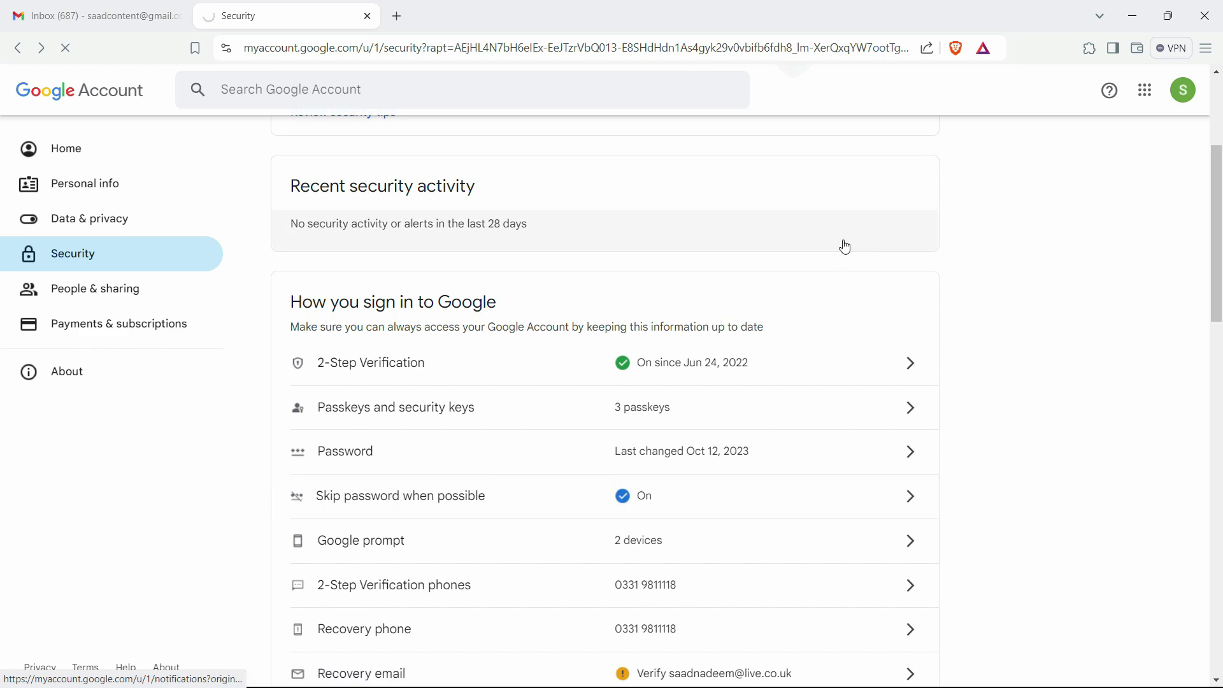
left_click(17, 47)
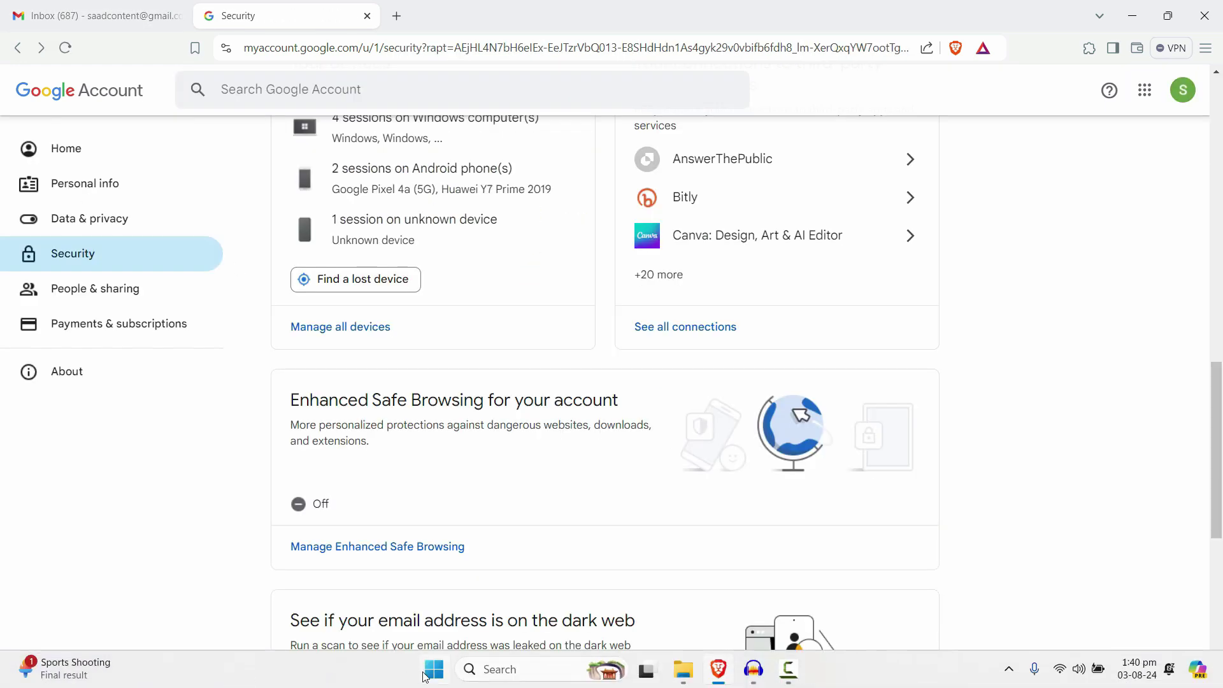
Step: Launch Outlook (new) from Start, continue with the suggested Gmail account, and skip Microsoft Cloud sync
left_click(426, 677)
left_click(425, 677)
left_click(426, 677)
type("out")
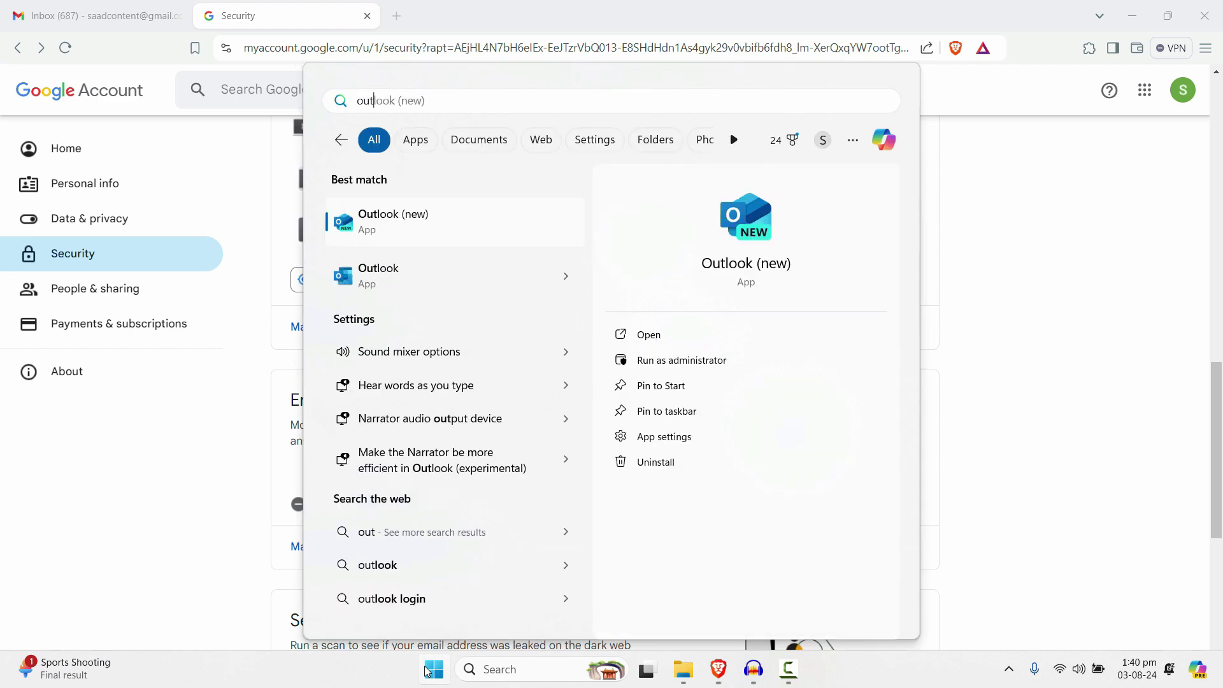
left_click(371, 231)
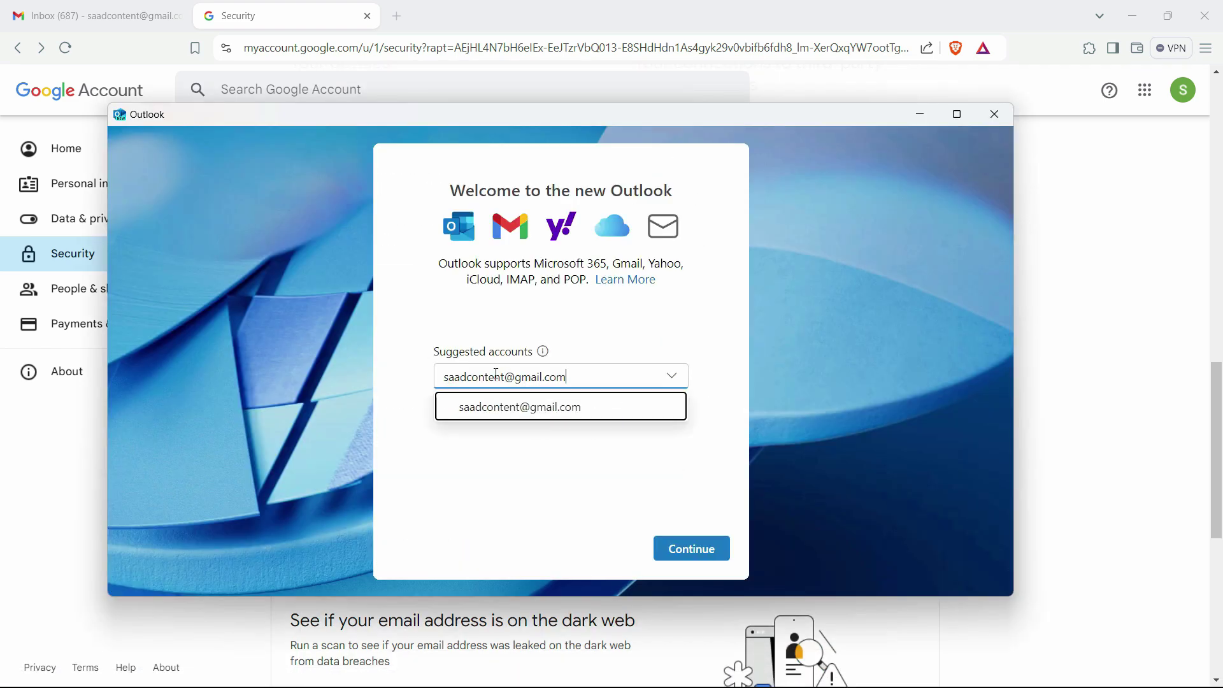
left_click(693, 548)
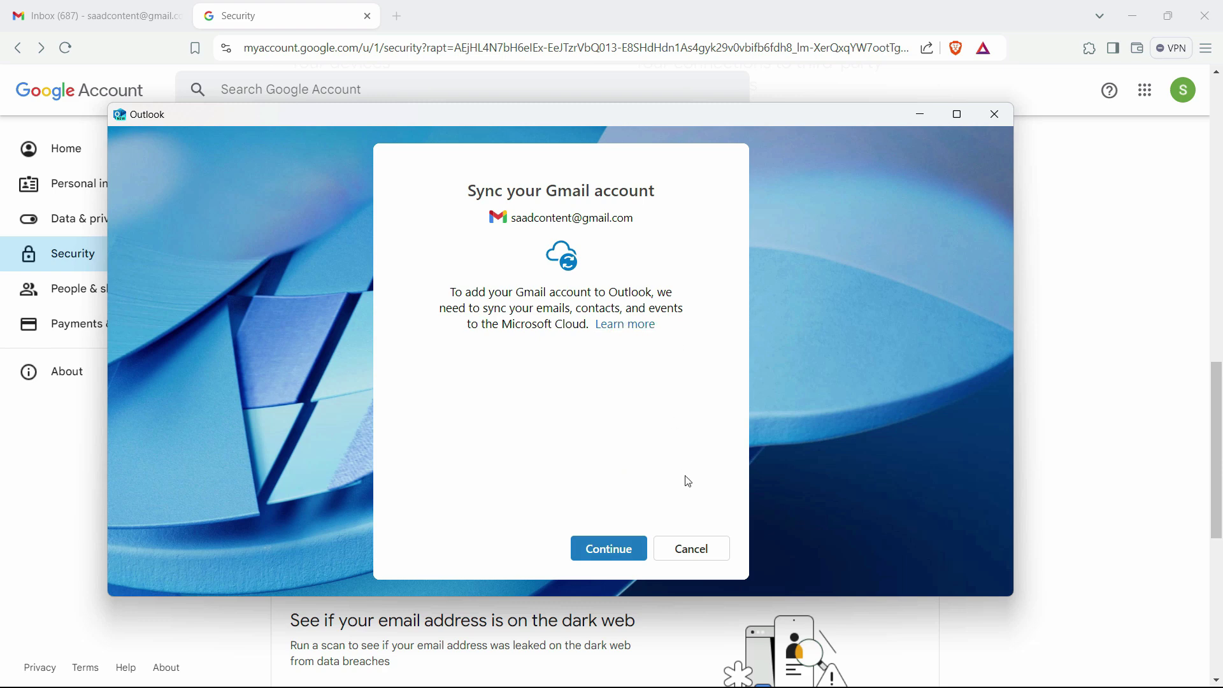
left_click(706, 552)
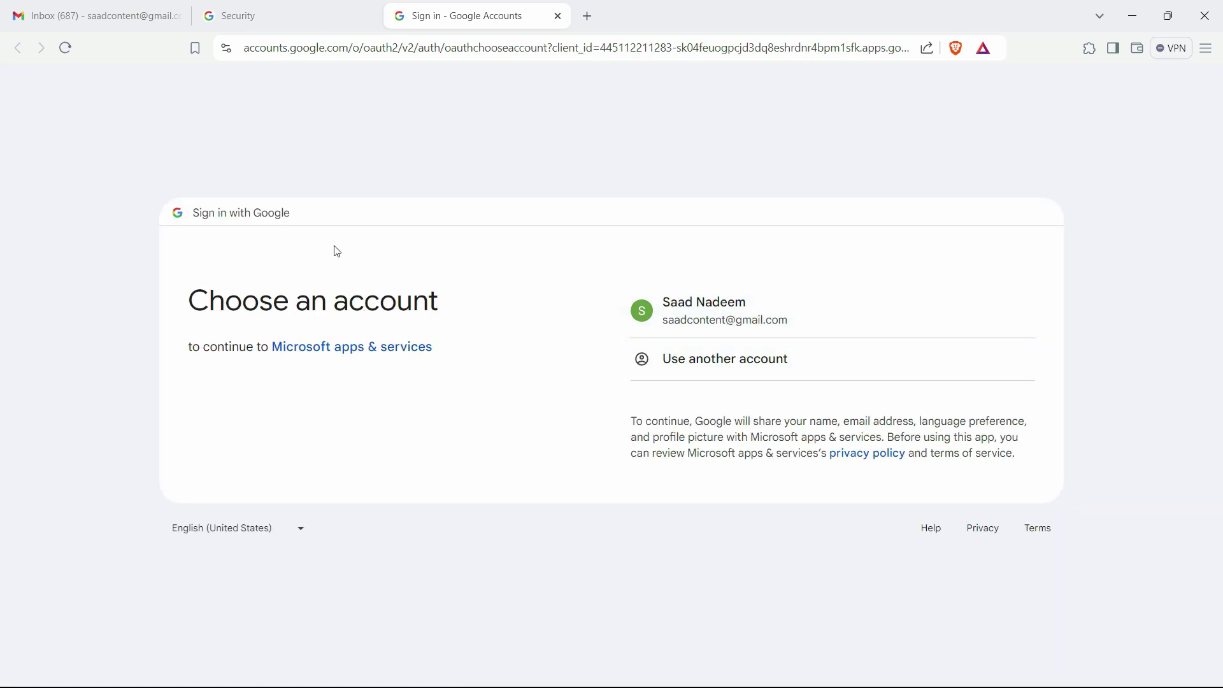
Step: Sign in with the Gmail account, allow Microsoft apps & services access, and hand back to Outlook (new)
left_click(904, 321)
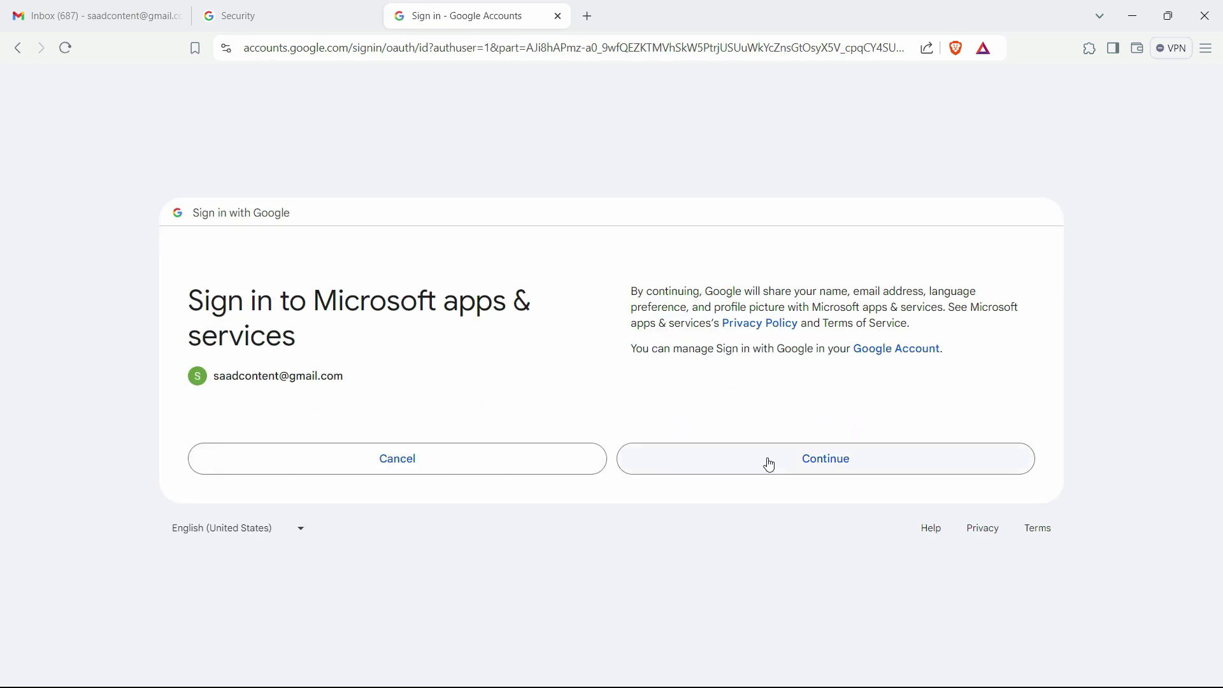
left_click(770, 464)
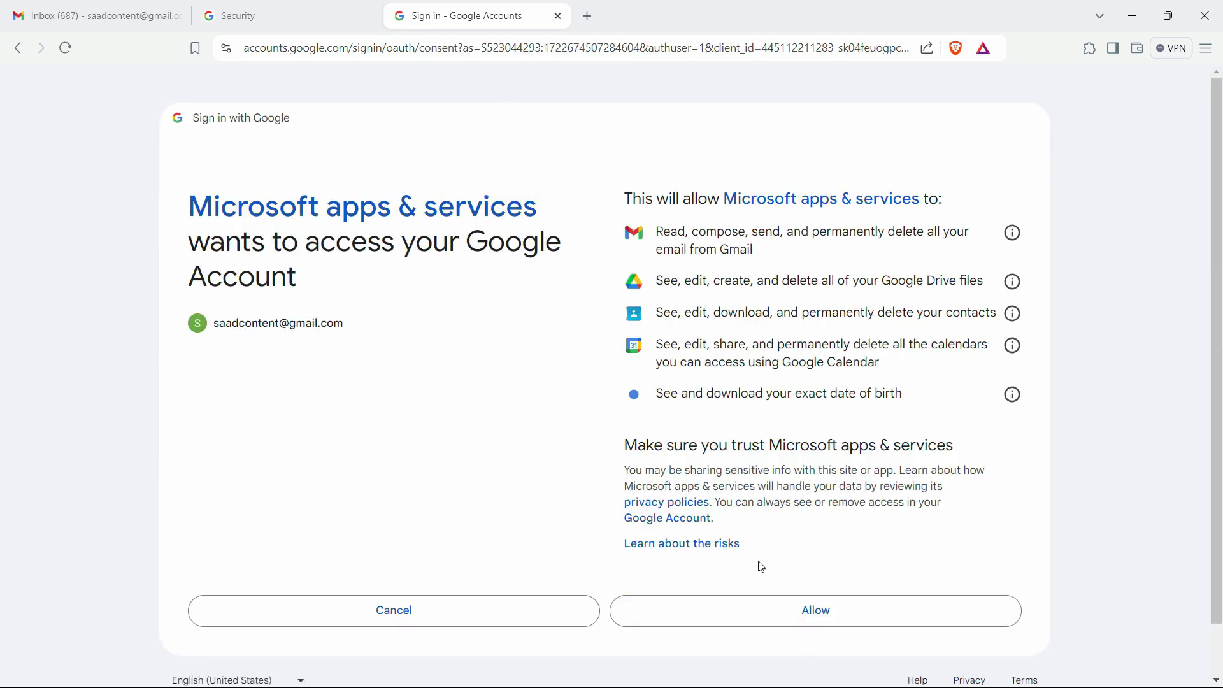
left_click(779, 611)
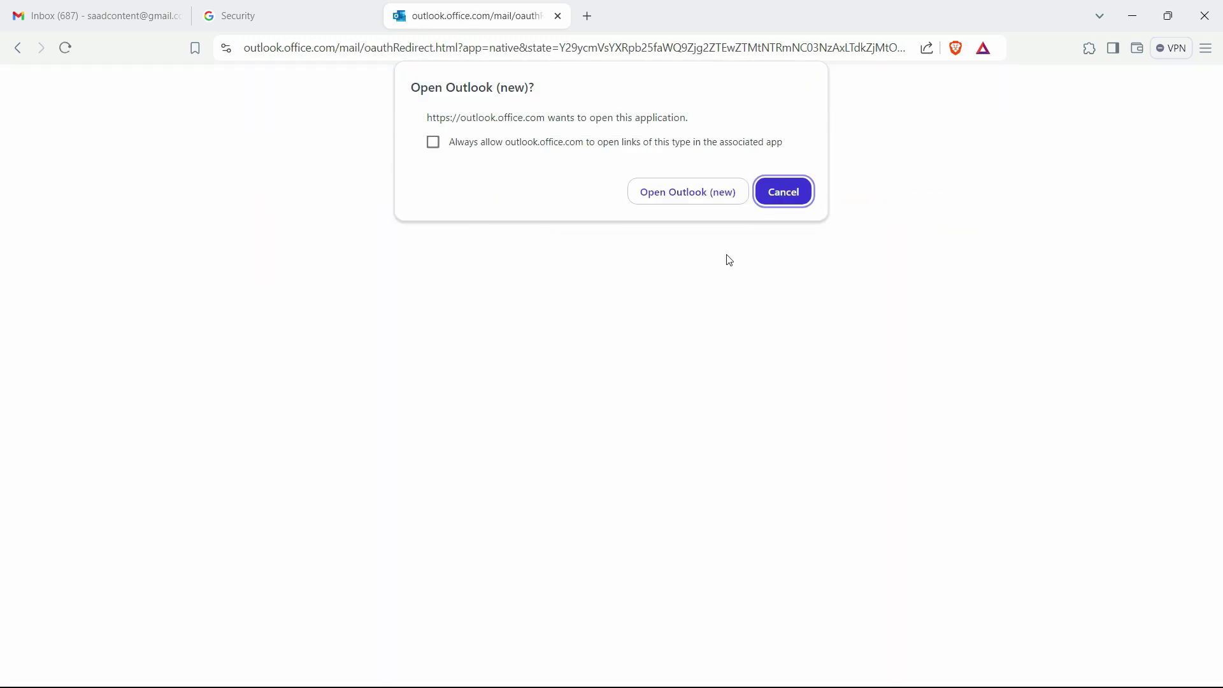
left_click(711, 201)
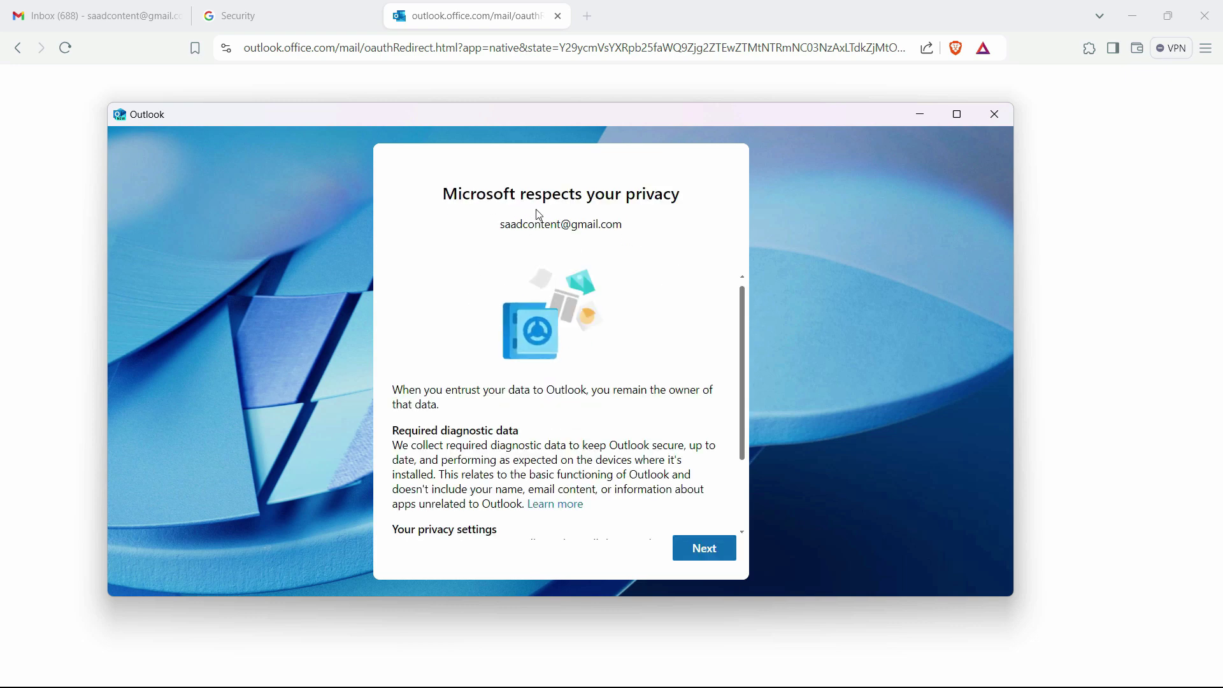
Step: Finish Outlook setup: decline optional diagnostic data, accept connected experiences, and apply Windows settings
scroll(745, 433, "down", 3)
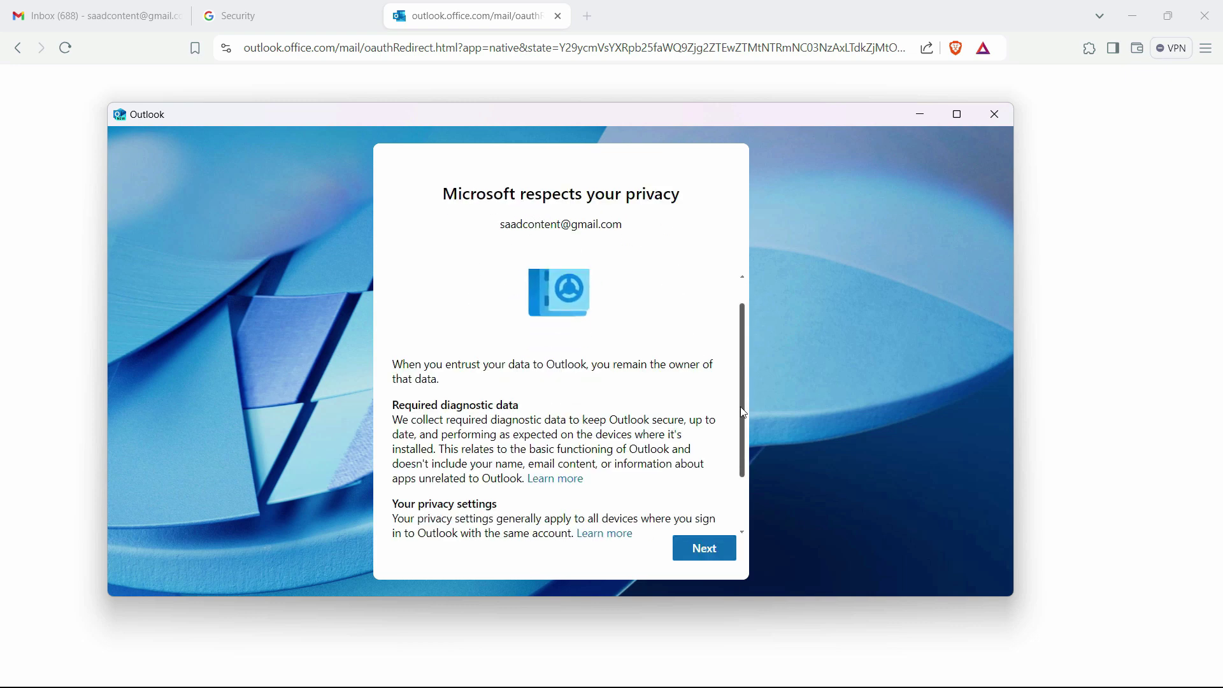
left_click(707, 551)
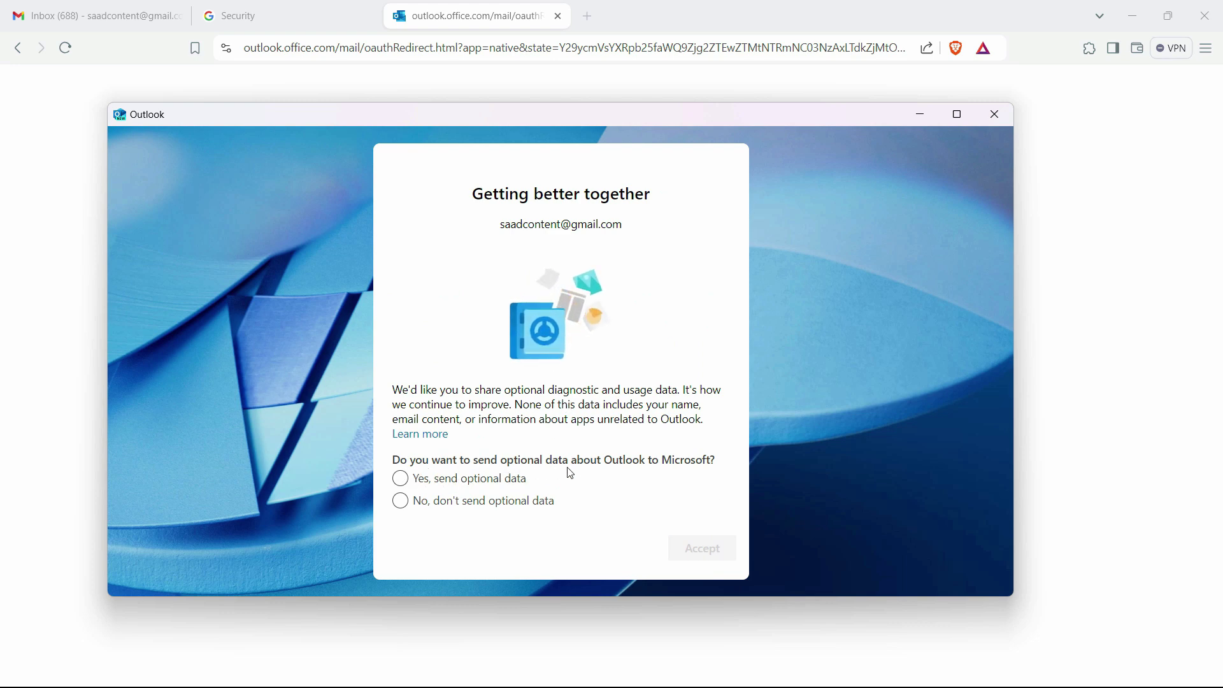
left_click(444, 482)
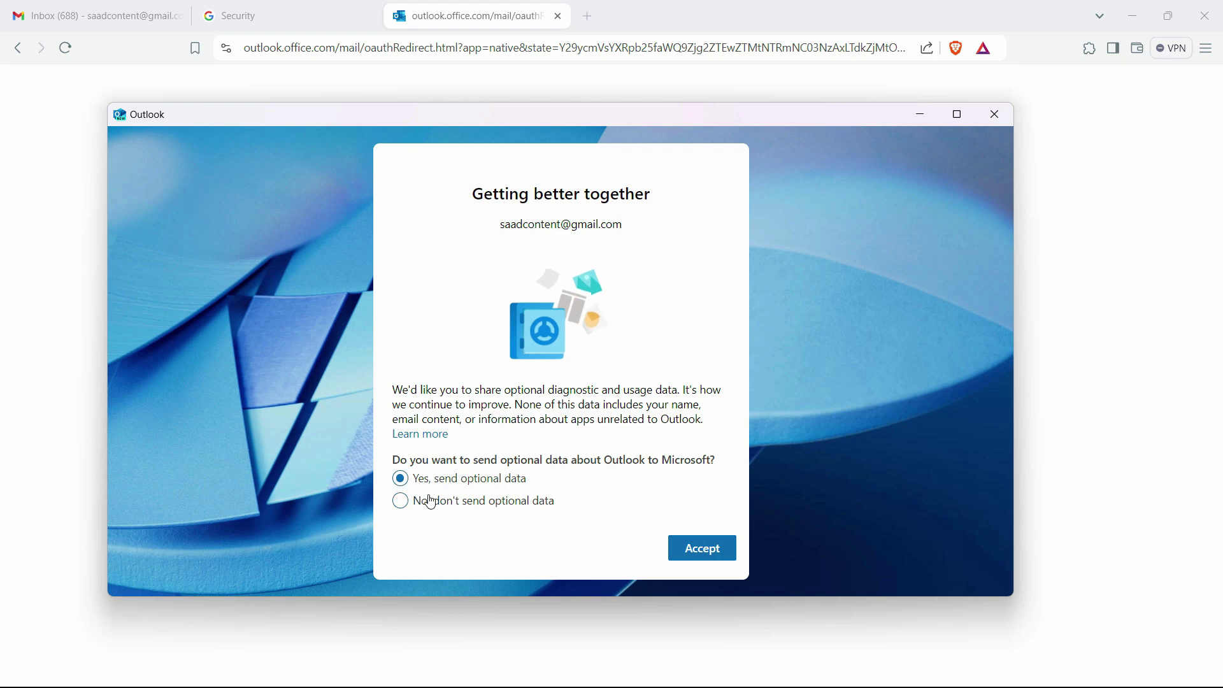
left_click(432, 502)
left_click(698, 549)
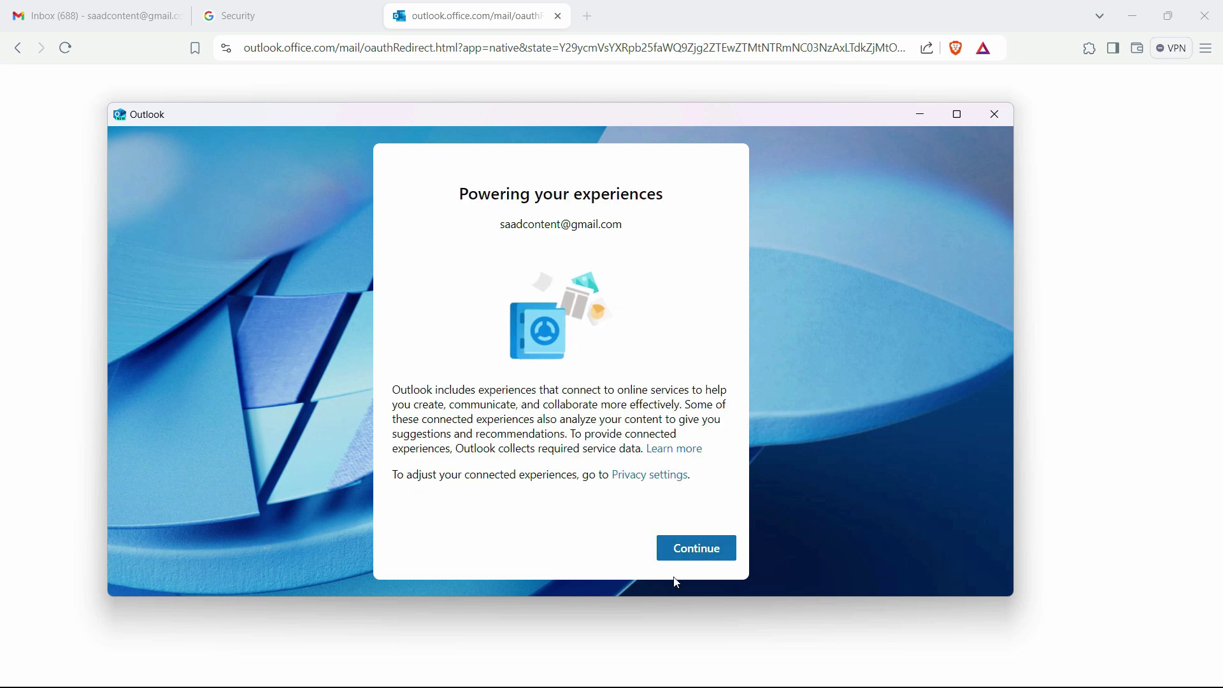
left_click(694, 548)
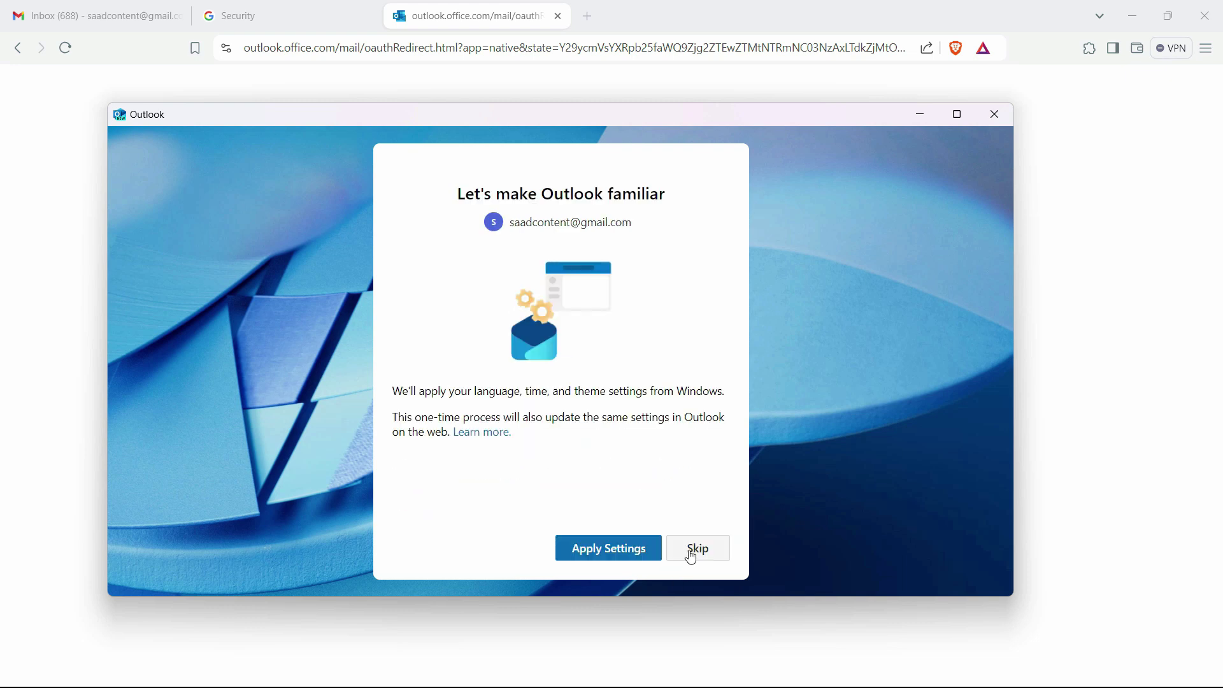
left_click(617, 552)
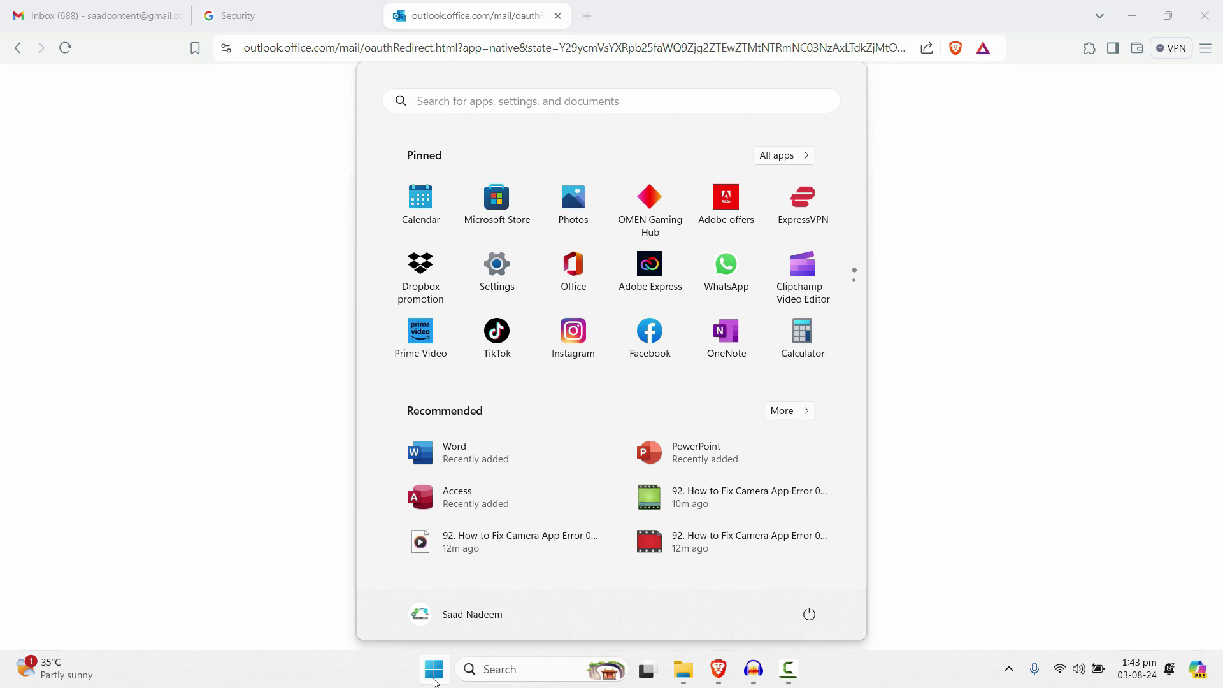
Step: Reopen Outlook (new) and start a new email message
type("ou")
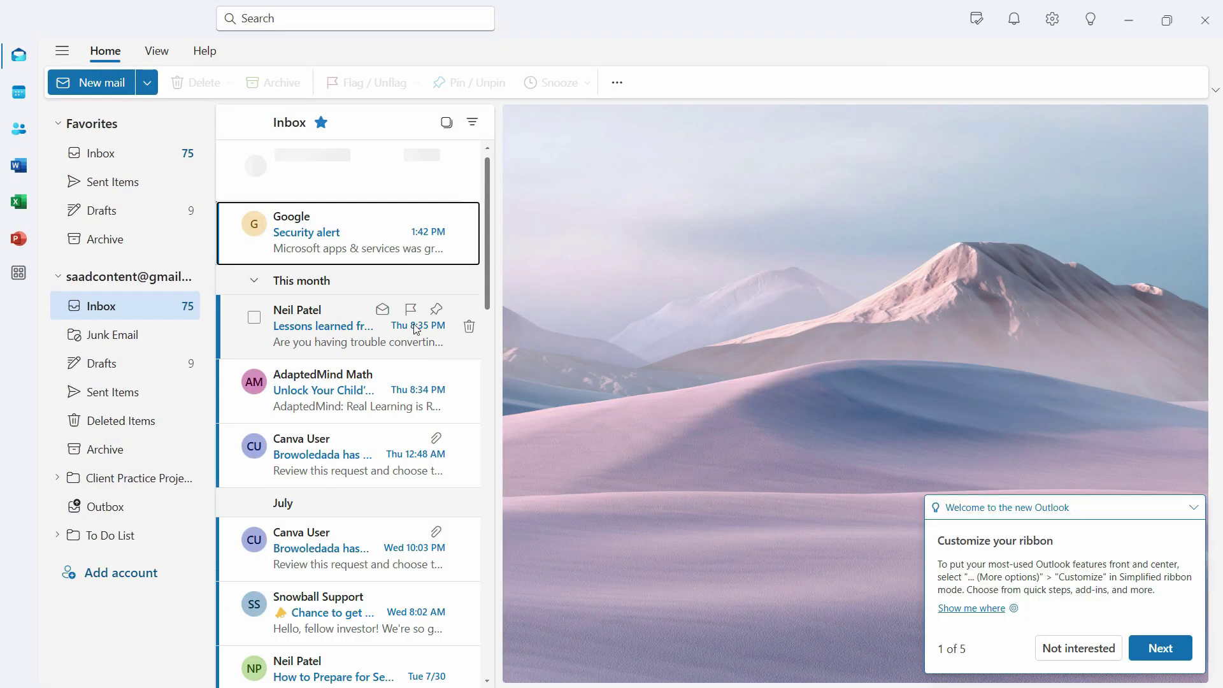
left_click(357, 236)
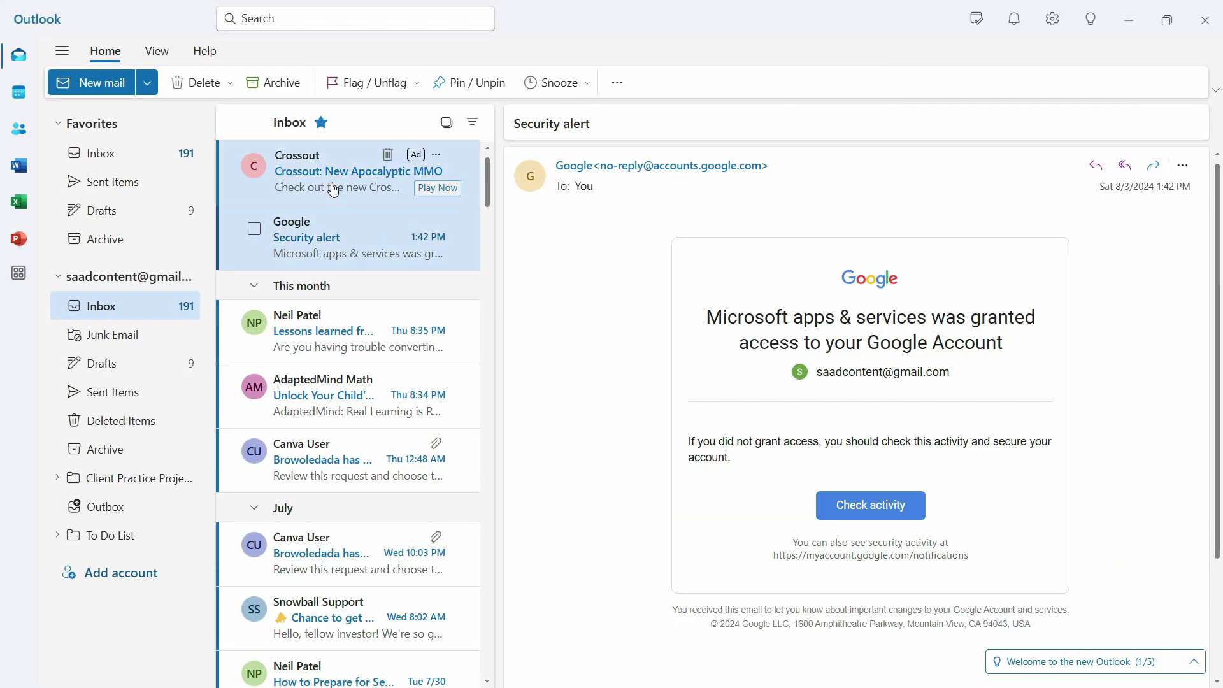
left_click(118, 89)
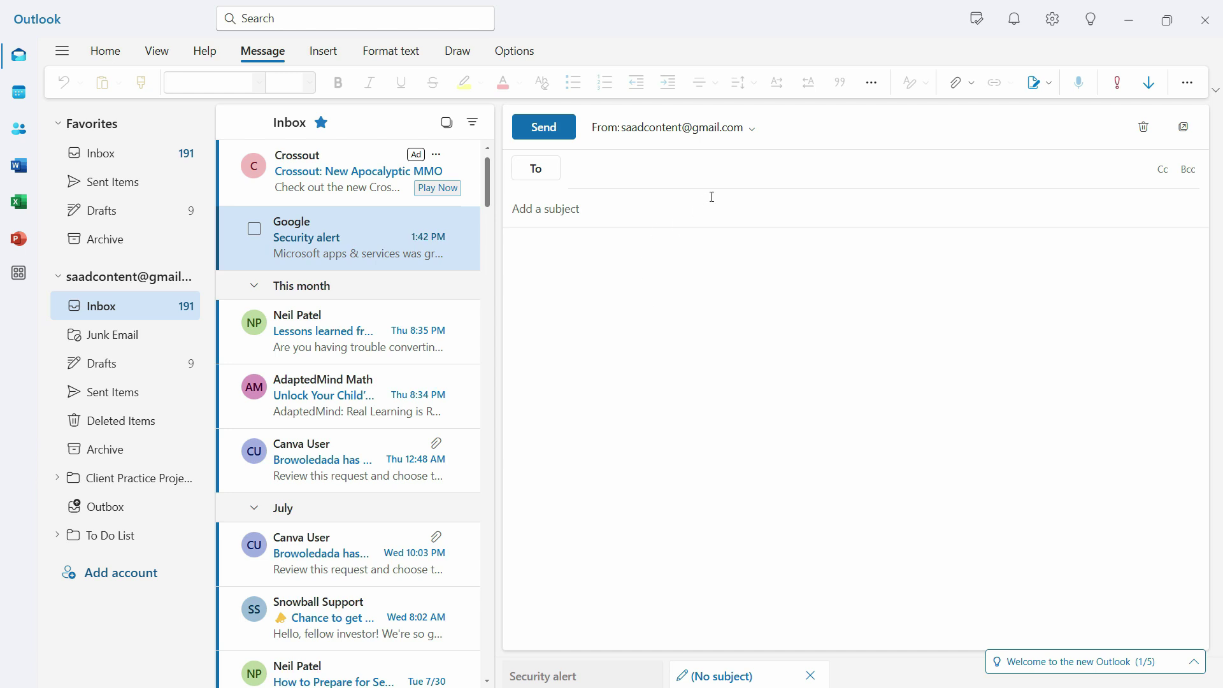
left_click(740, 174)
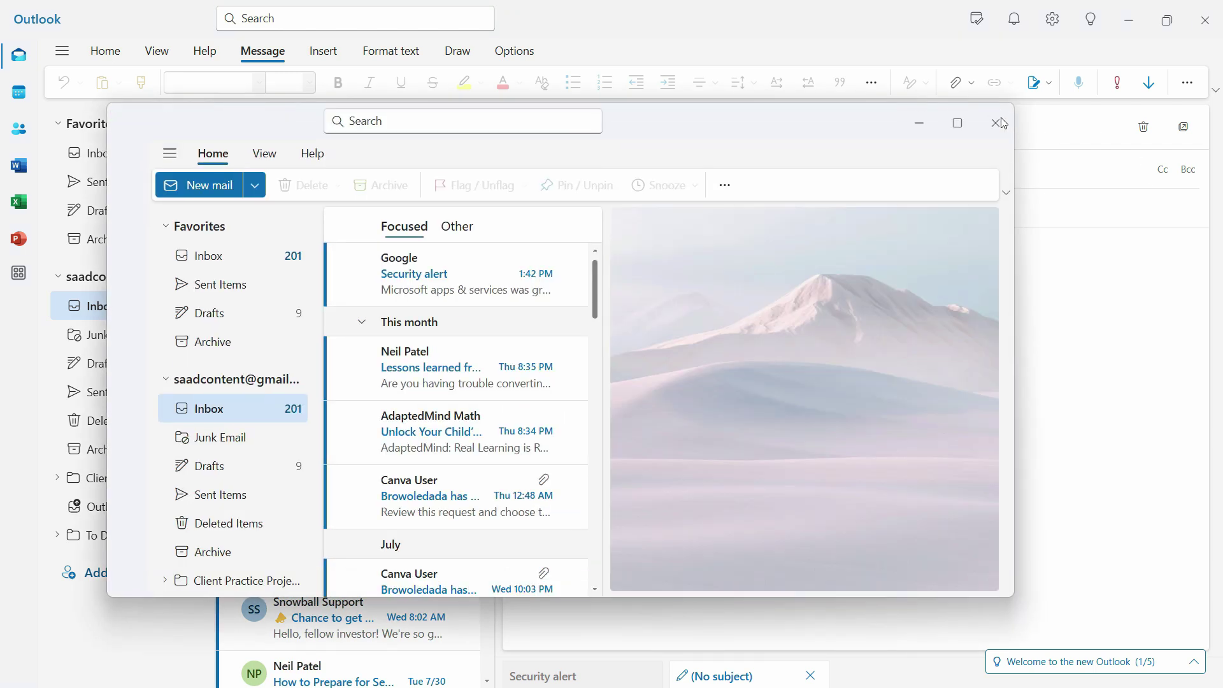
left_click(998, 122)
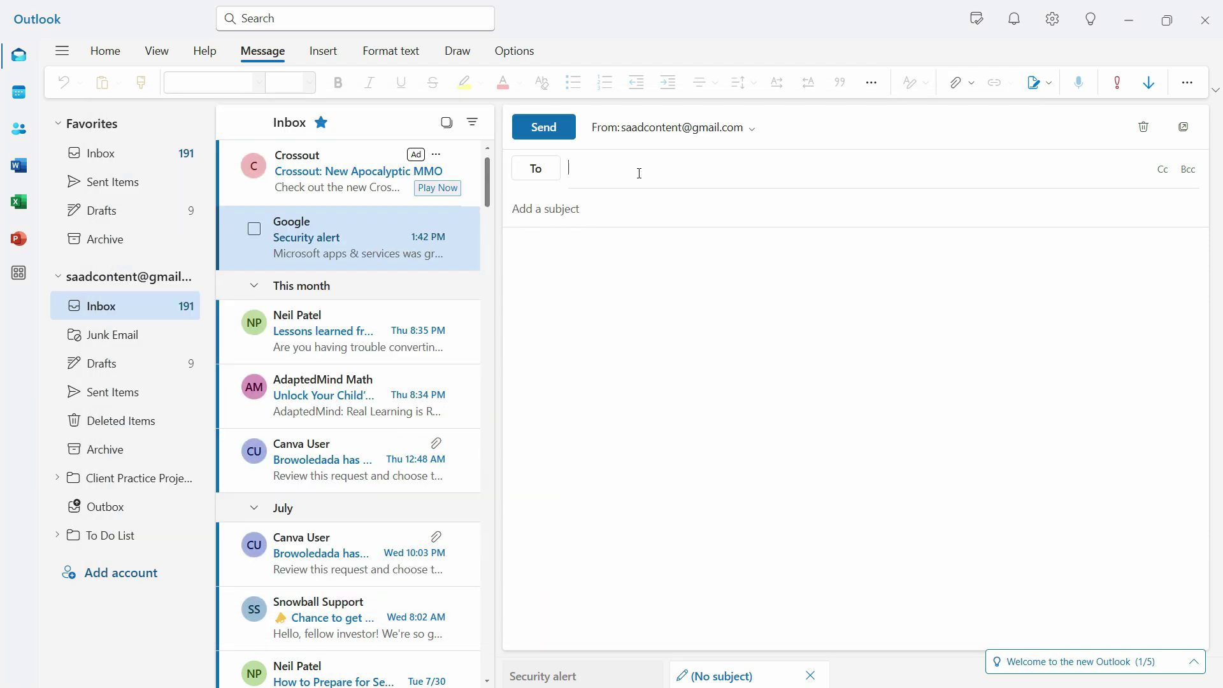
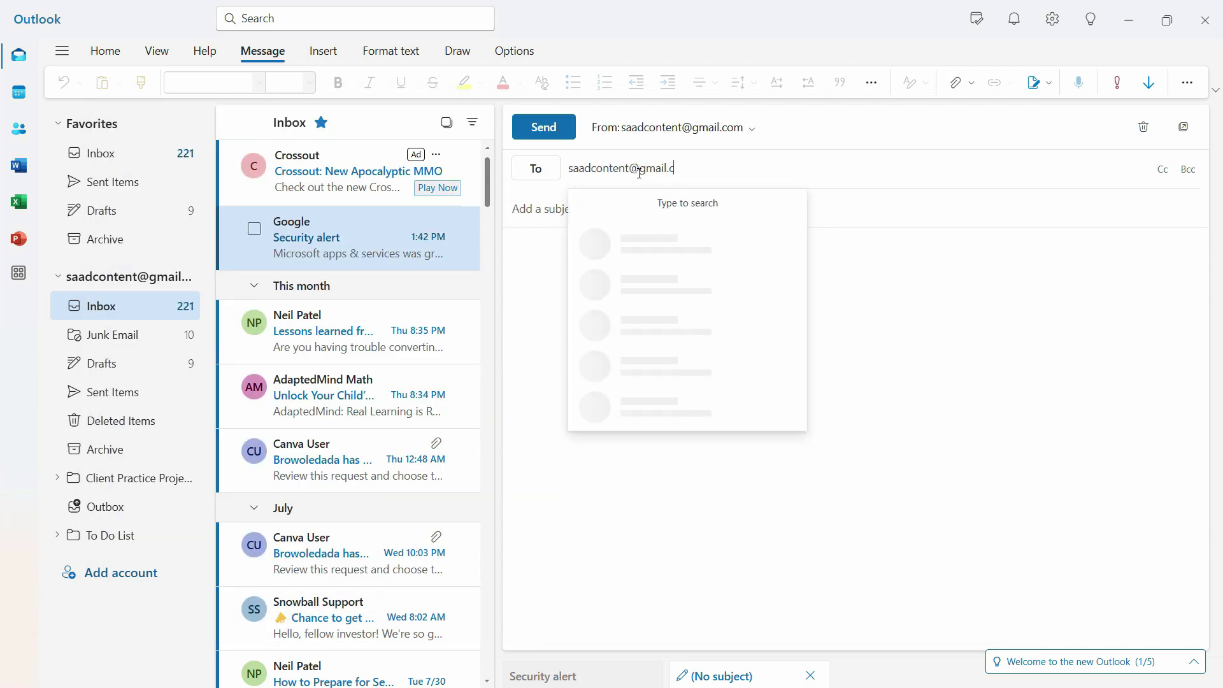
Step: Address it to the account's own Gmail address with subject 'test email' and body 'Test Email'
key("Tab")
type("test email")
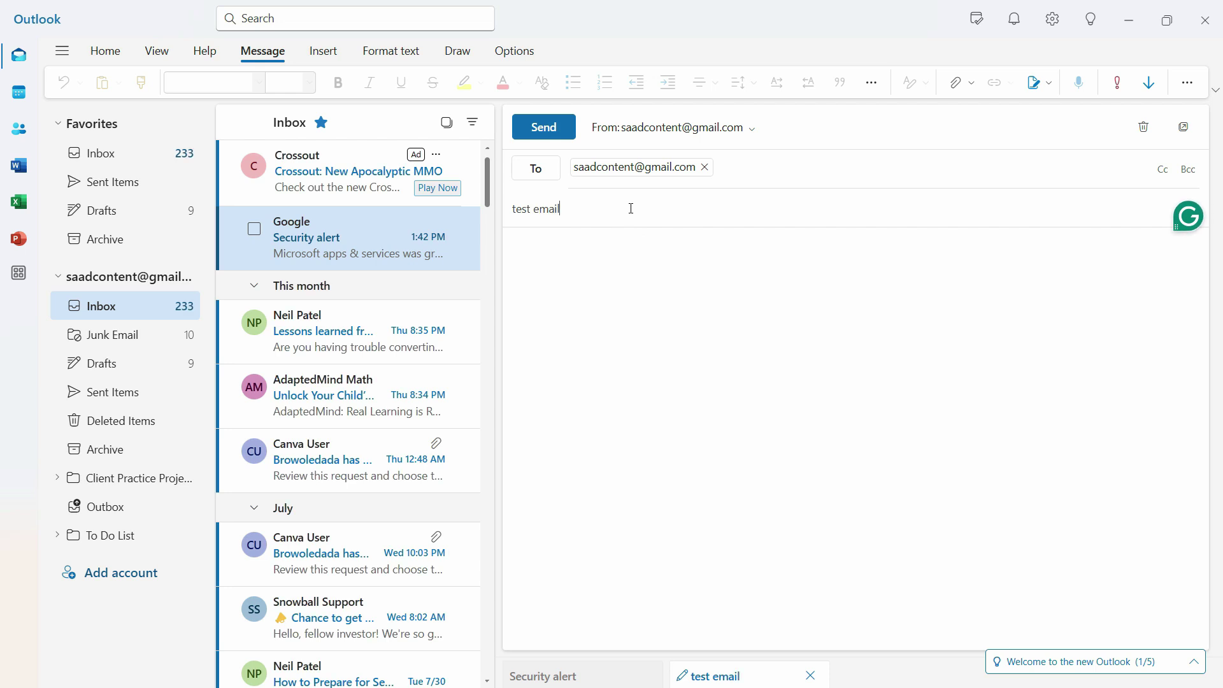
left_click(623, 300)
type("Test Email")
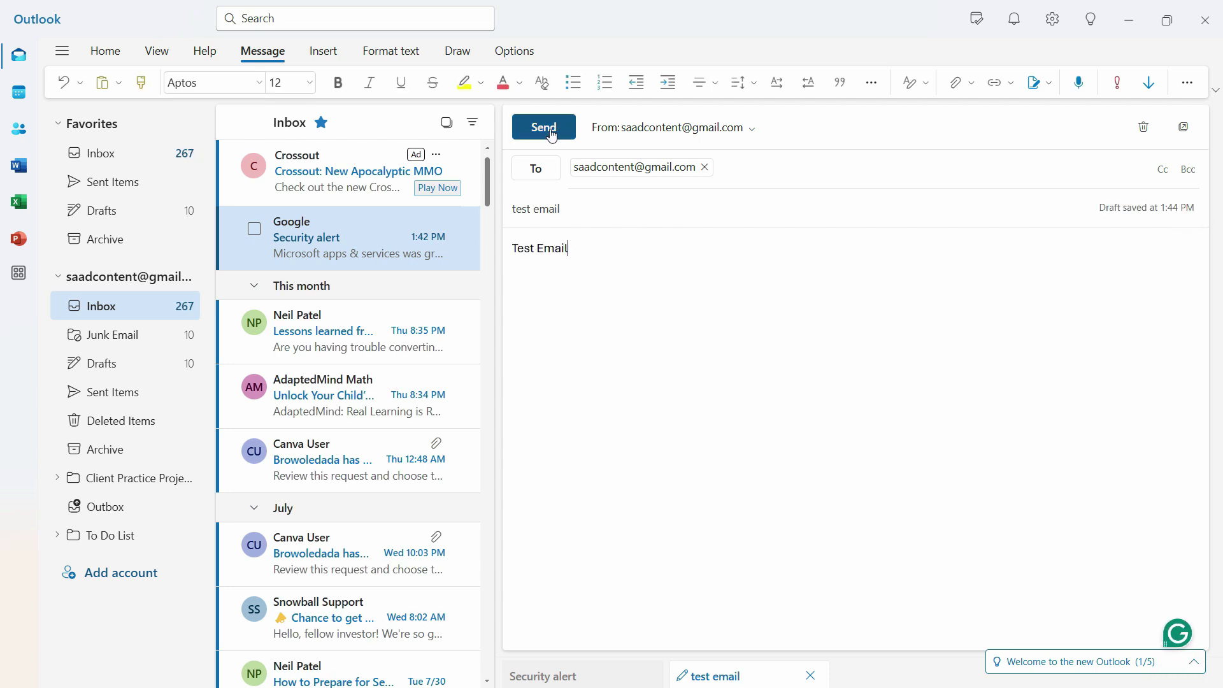
Step: Send the test email and open it in the Gmail inbox to confirm delivery
left_click(544, 127)
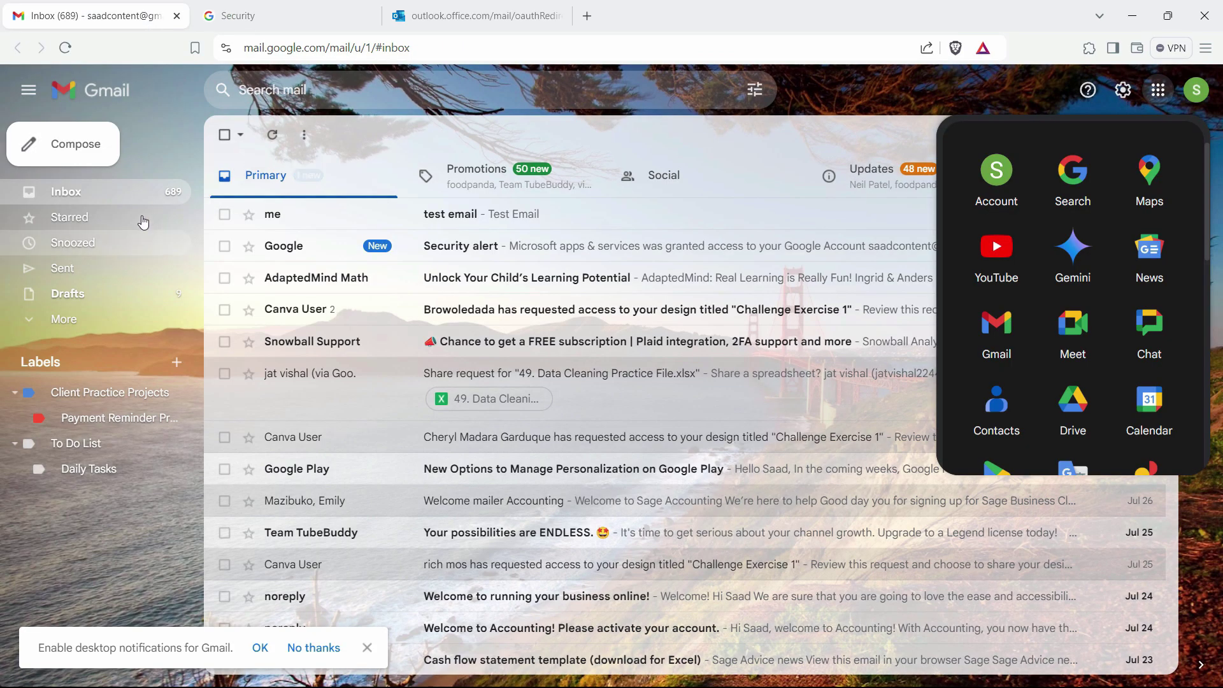
left_click(449, 216)
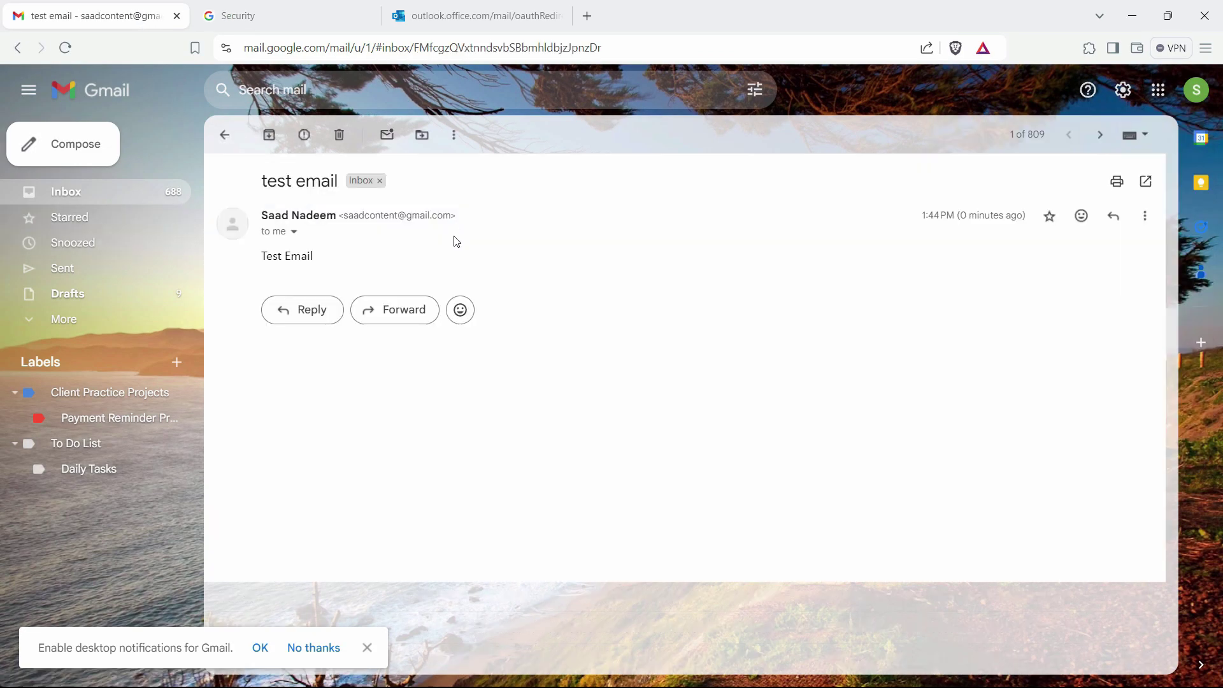
left_click(105, 192)
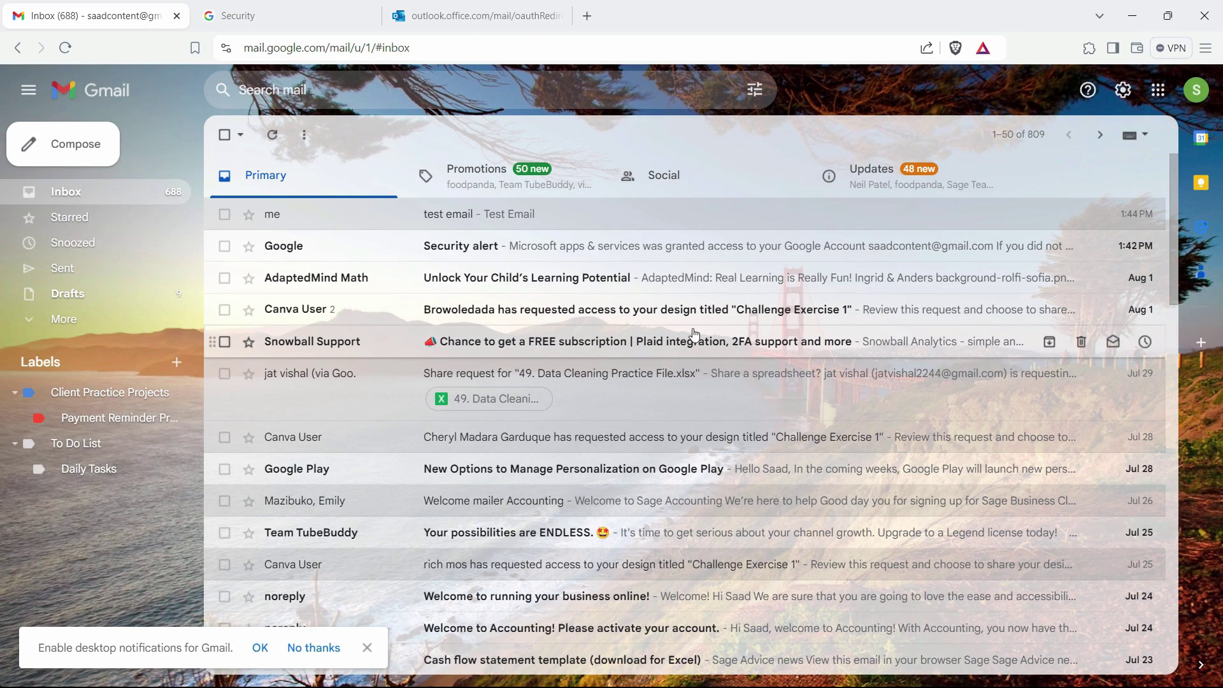